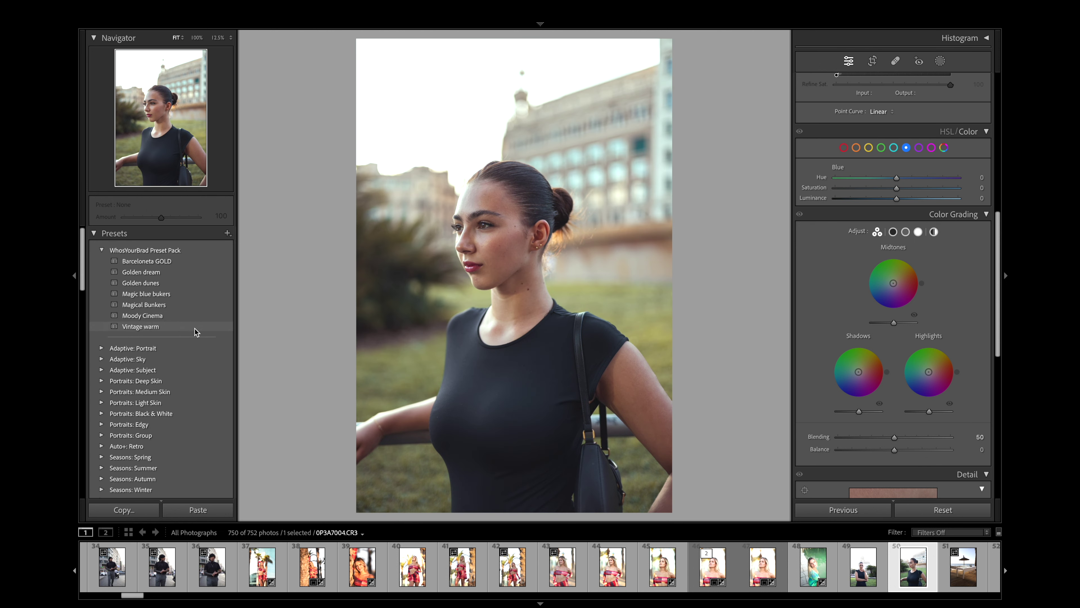
Step: Apply the Golden dream preset to the portrait, set exposure to +0.40 and highlights to -77, and compare before and after
{"action": "left_click", "coordinate": [198, 271]}
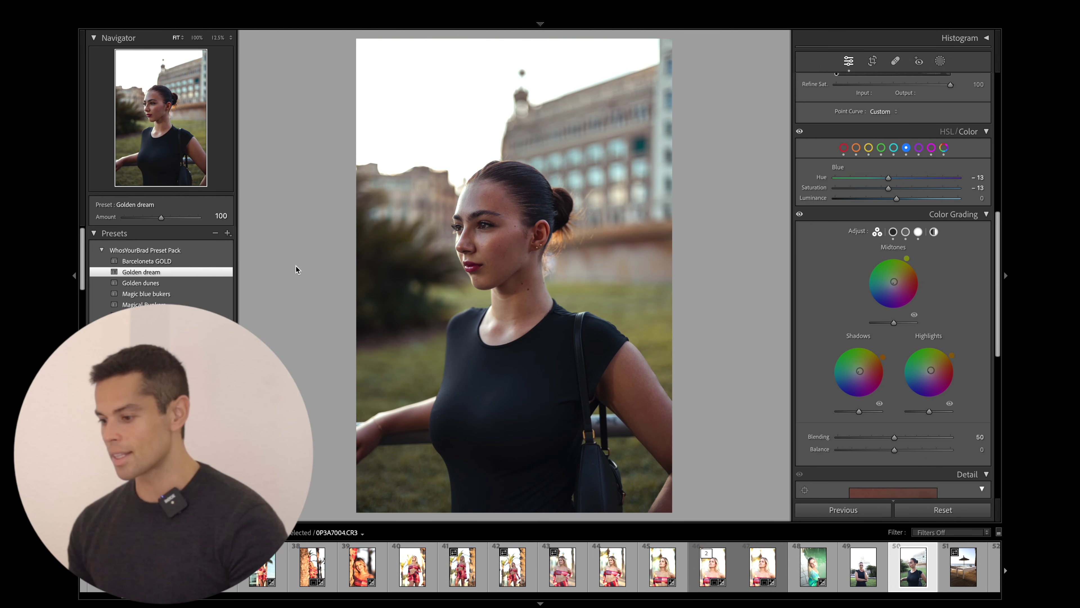
{"action": "key", "text": "XF86MonBrightnessUp"}
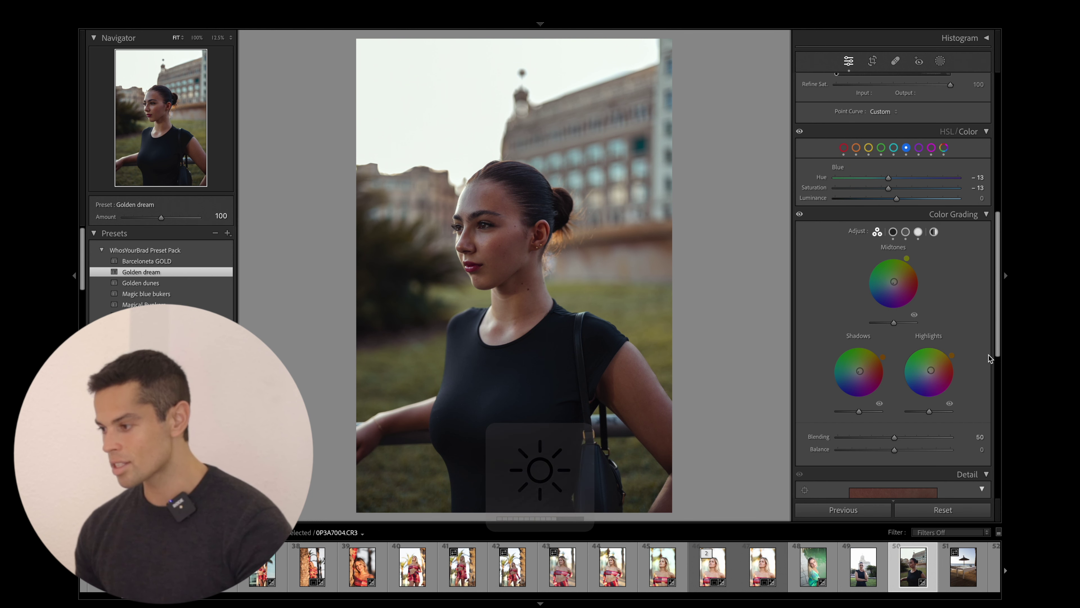
{"action": "scroll", "coordinate": [976, 320], "scroll_direction": "up", "scroll_amount": 1}
{"action": "scroll", "coordinate": [976, 320], "scroll_direction": "up", "scroll_amount": 8}
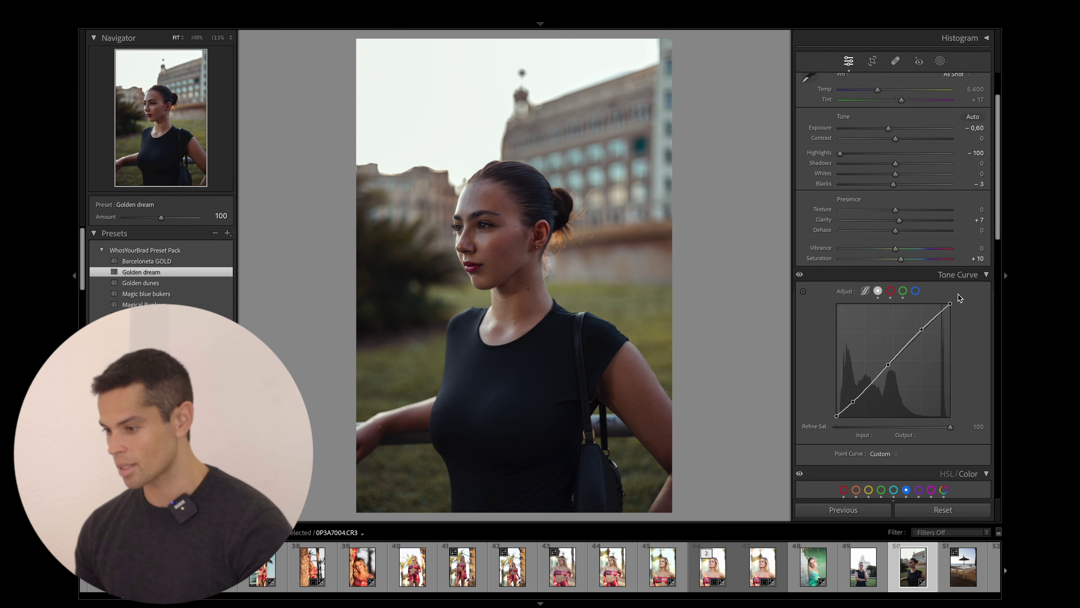
{"action": "scroll", "coordinate": [958, 294], "scroll_direction": "up", "scroll_amount": 1}
{"action": "left_click_drag", "start_coordinate": [840, 212], "coordinate": [901, 189]}
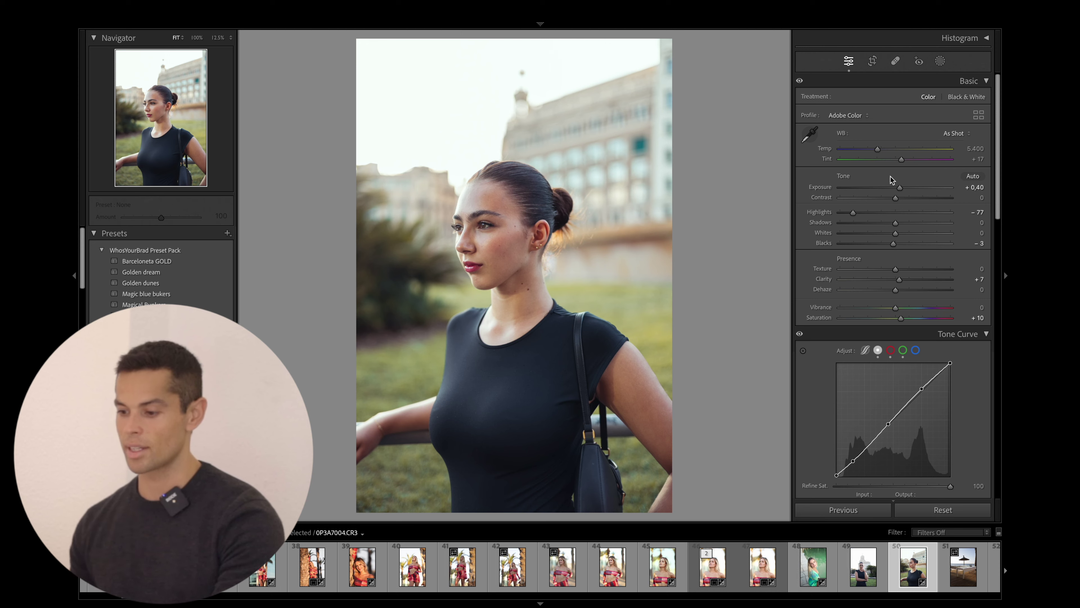
{"action": "key", "text": "y"}
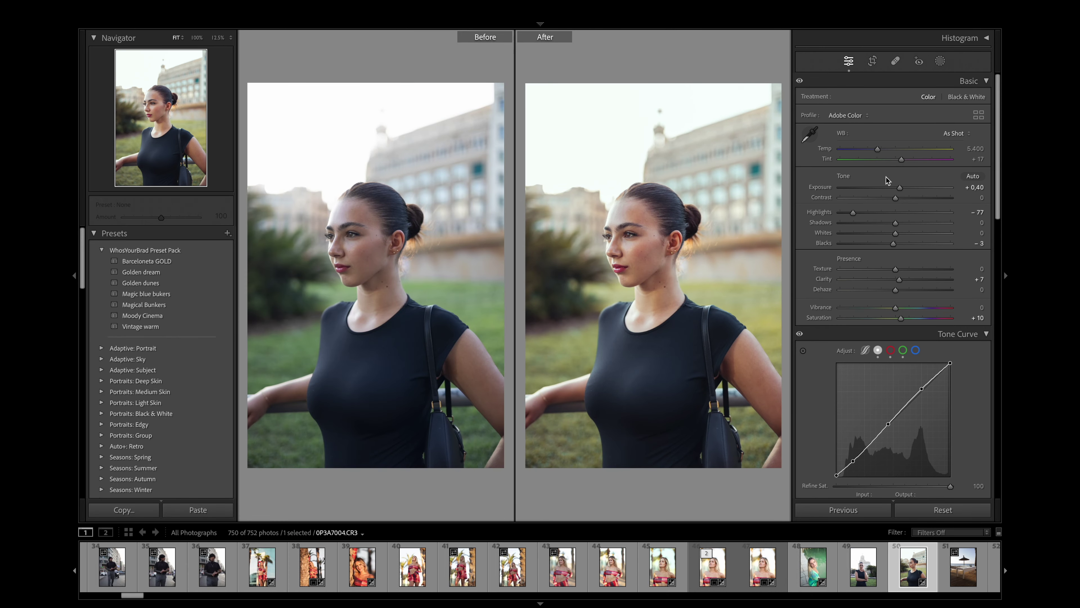
{"action": "key", "text": "y"}
Step: Set the photo's overall saturation to +7
{"action": "scroll", "coordinate": [951, 318], "scroll_direction": "down", "scroll_amount": 5}
{"action": "scroll", "coordinate": [951, 318], "scroll_direction": "up", "scroll_amount": 5}
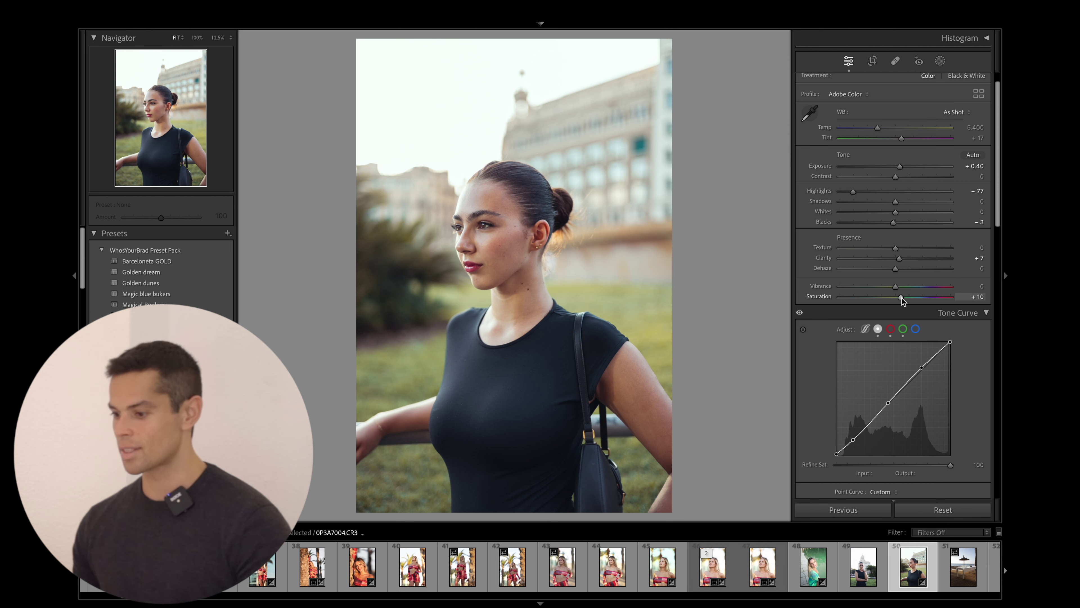
{"action": "left_click_drag", "start_coordinate": [901, 297], "coordinate": [899, 297]}
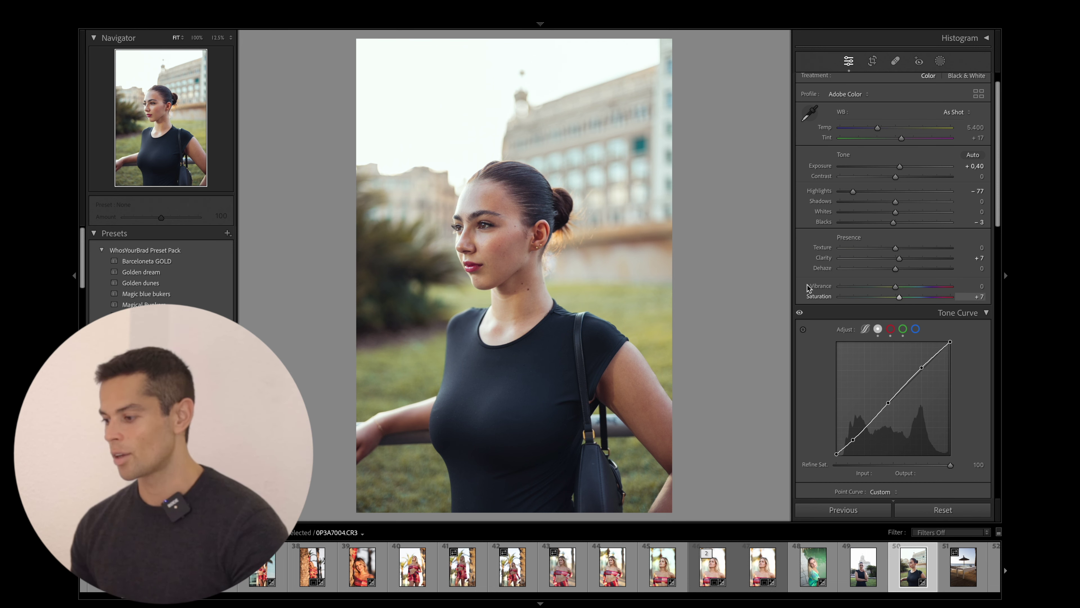
Step: Review the tone curve's colour channels and its parametric region view
{"action": "scroll", "coordinate": [907, 338], "scroll_direction": "down", "scroll_amount": 2}
{"action": "left_click", "coordinate": [890, 257]}
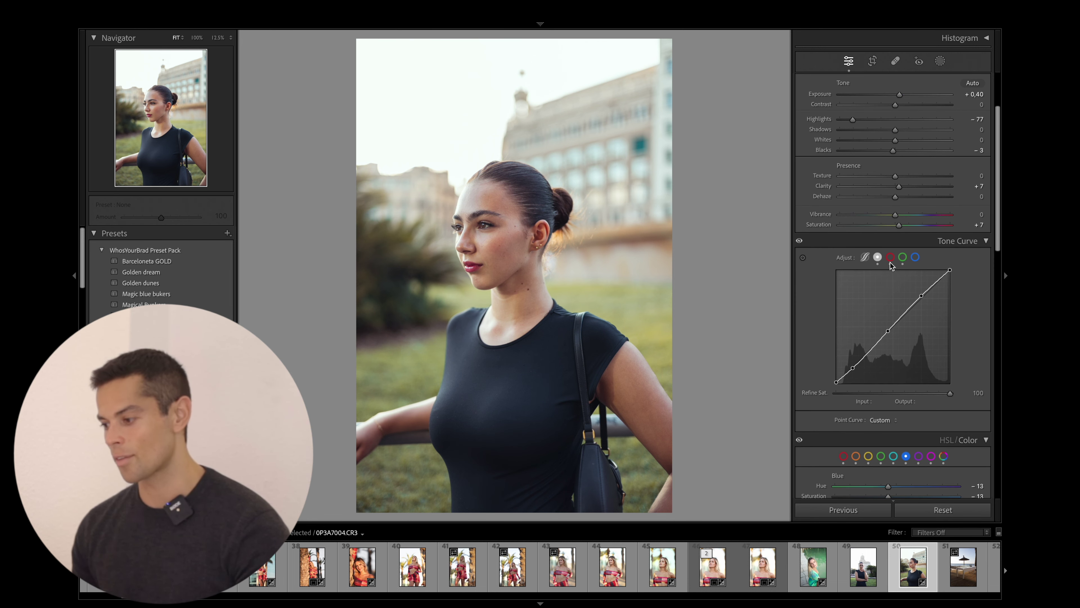
{"action": "left_click", "coordinate": [878, 257]}
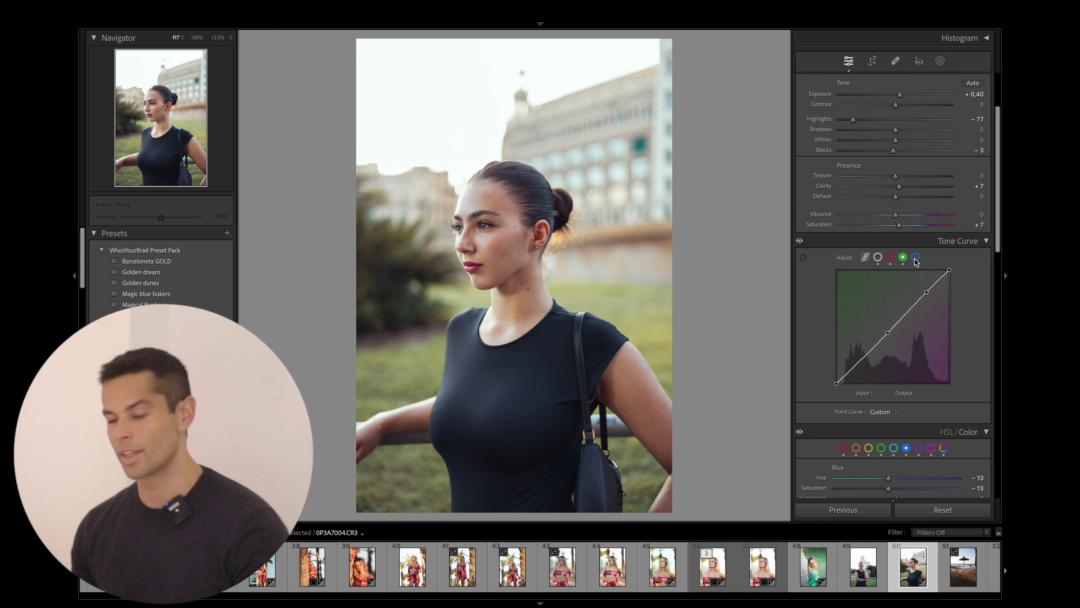
{"action": "left_click", "coordinate": [865, 257]}
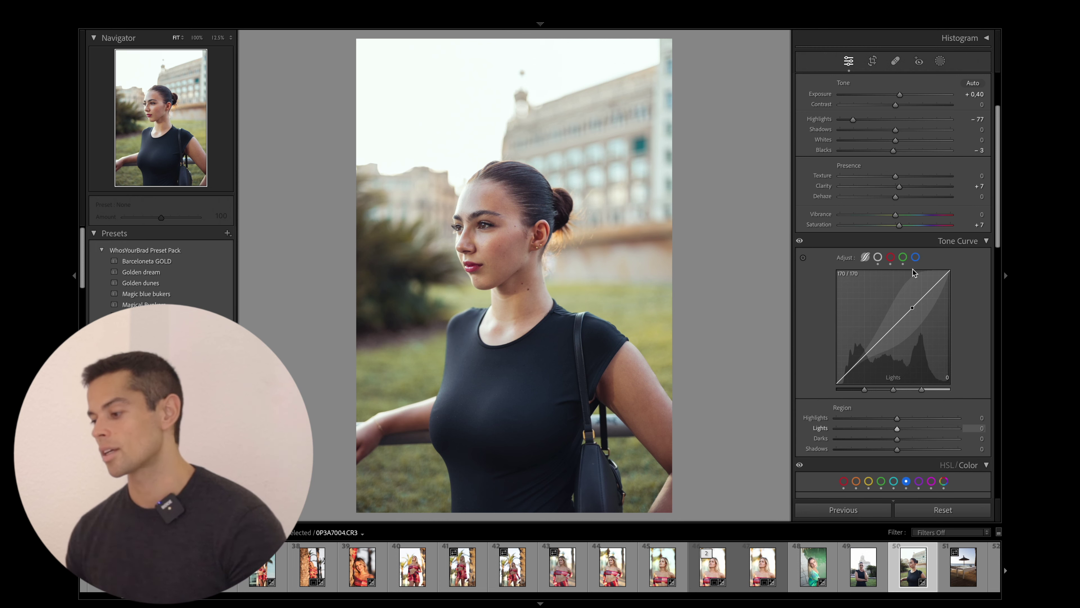
Step: Set the hue of the greens to -26 in the HSL/Color adjustments and compare the photo before and after
{"action": "scroll", "coordinate": [915, 273], "scroll_direction": "down", "scroll_amount": 6}
{"action": "left_click", "coordinate": [879, 187]}
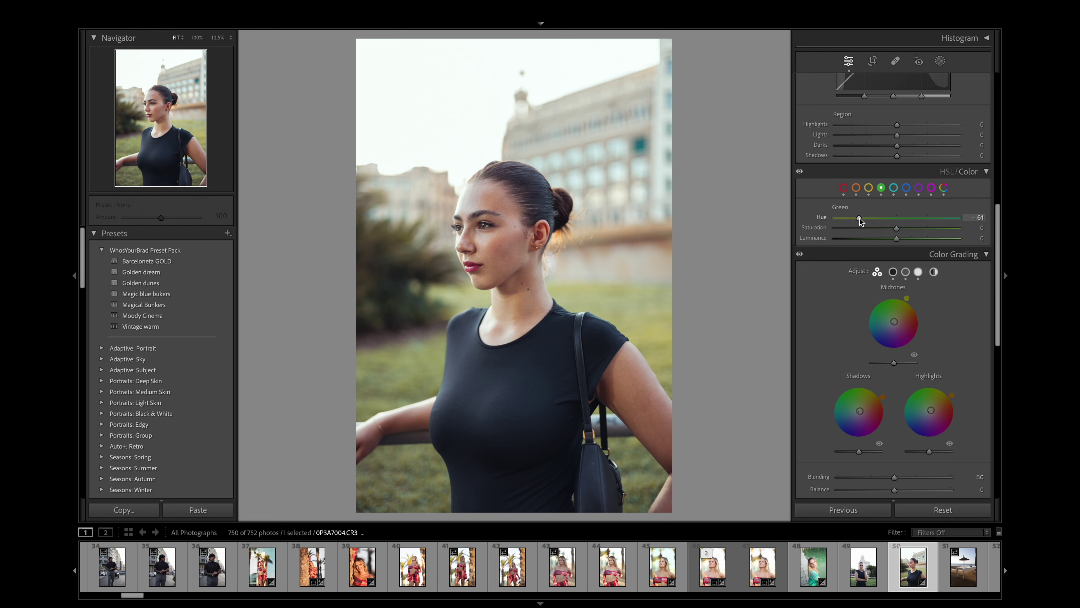
{"action": "left_click_drag", "start_coordinate": [860, 219], "coordinate": [882, 229]}
{"action": "key", "text": "y"}
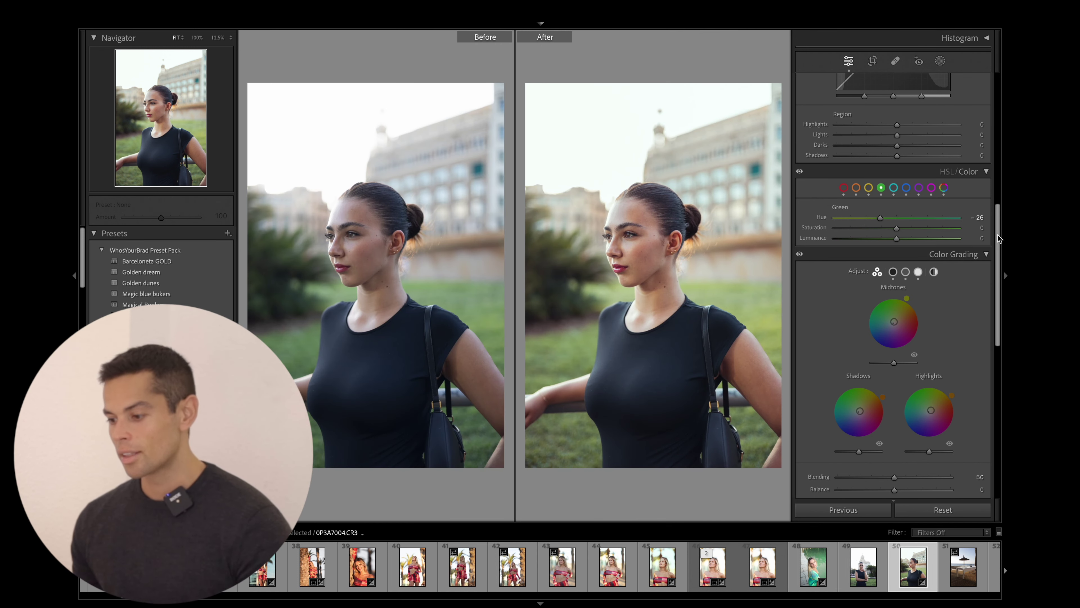
{"action": "key", "text": "y"}
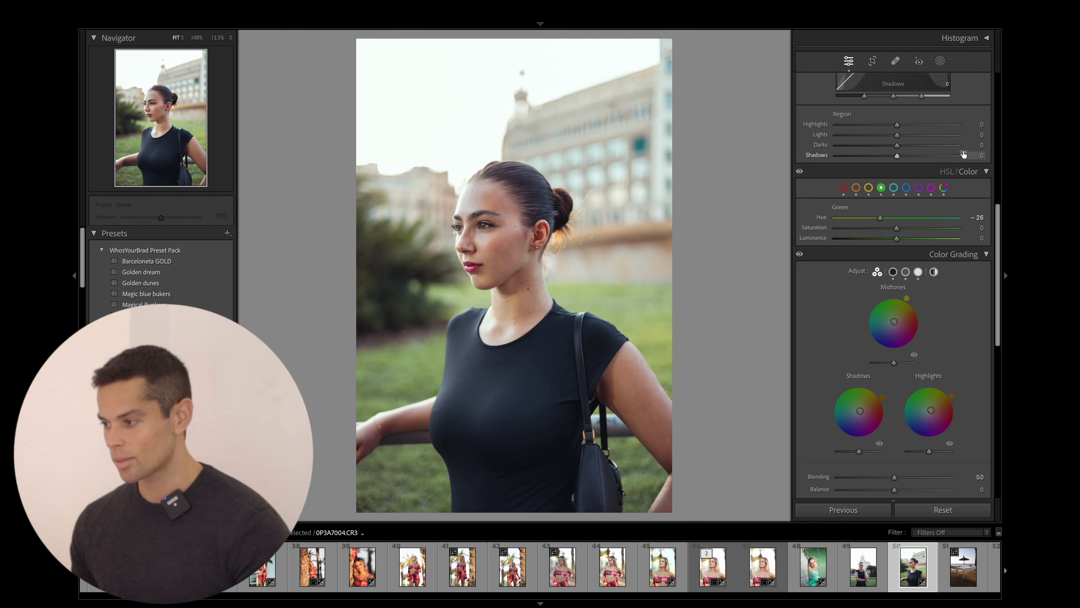
Step: Create a brush mask over the bush, distant buildings and sky in front of the woman's face, using brush size 32
{"action": "scroll", "coordinate": [963, 154], "scroll_direction": "up", "scroll_amount": 10}
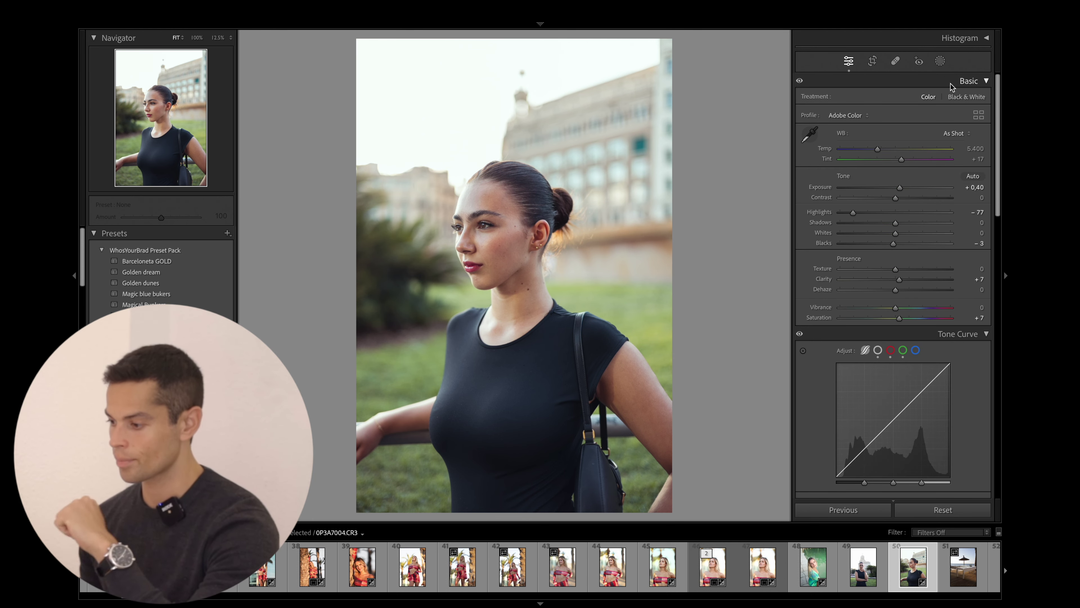
{"action": "left_click", "coordinate": [940, 61]}
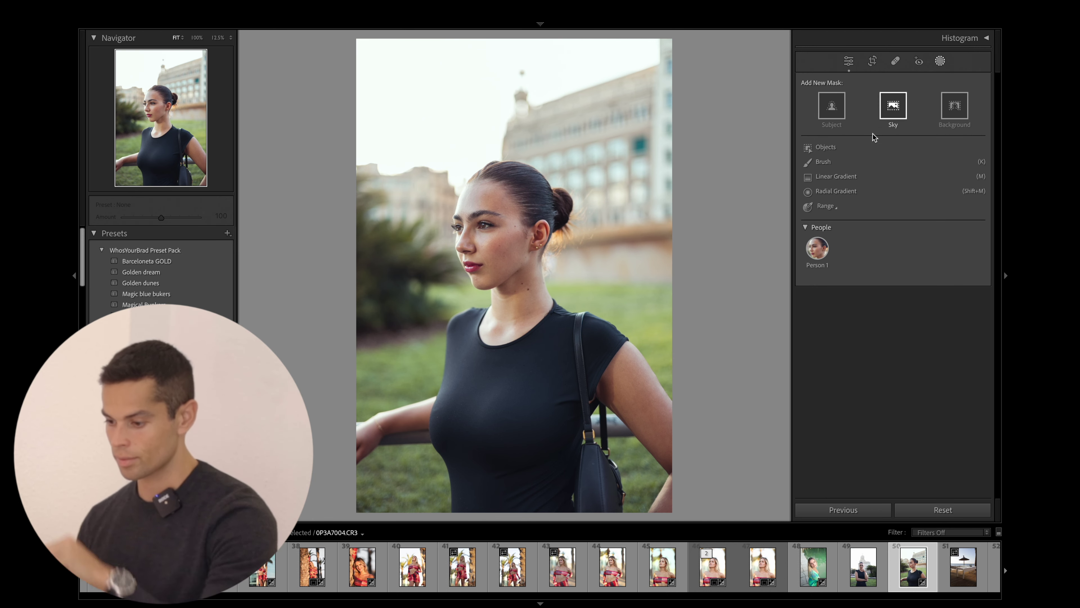
{"action": "left_click", "coordinate": [824, 162]}
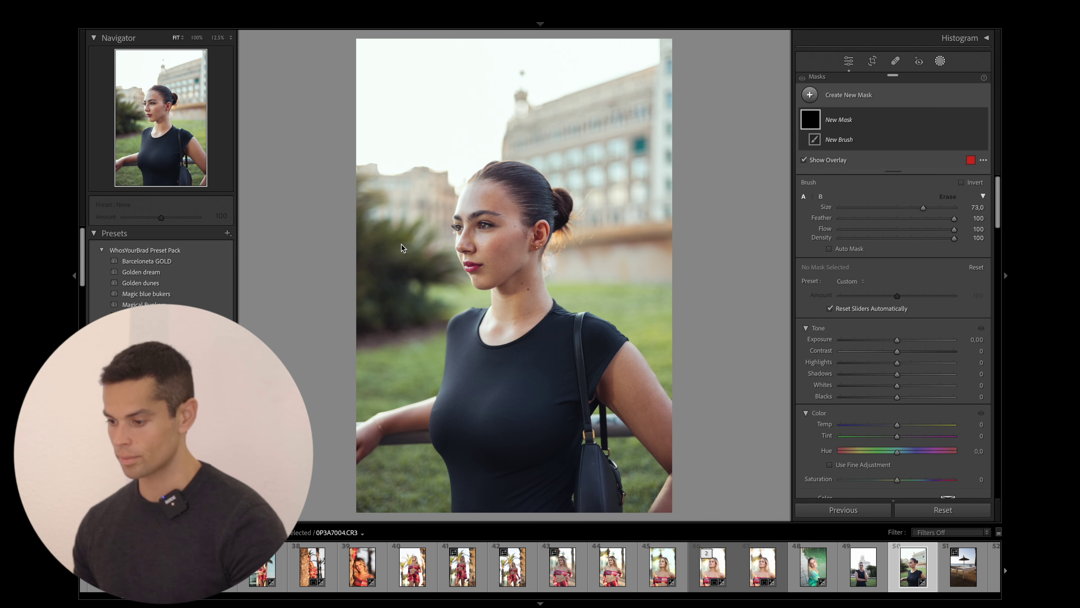
{"action": "scroll", "coordinate": [403, 248], "scroll_direction": "down", "scroll_amount": 8}
{"action": "mouse_move", "coordinate": [384, 256]}
{"action": "left_mouse_down"}
{"action": "mouse_move", "coordinate": [415, 198]}
{"action": "mouse_move", "coordinate": [415, 126]}
{"action": "left_mouse_up"}
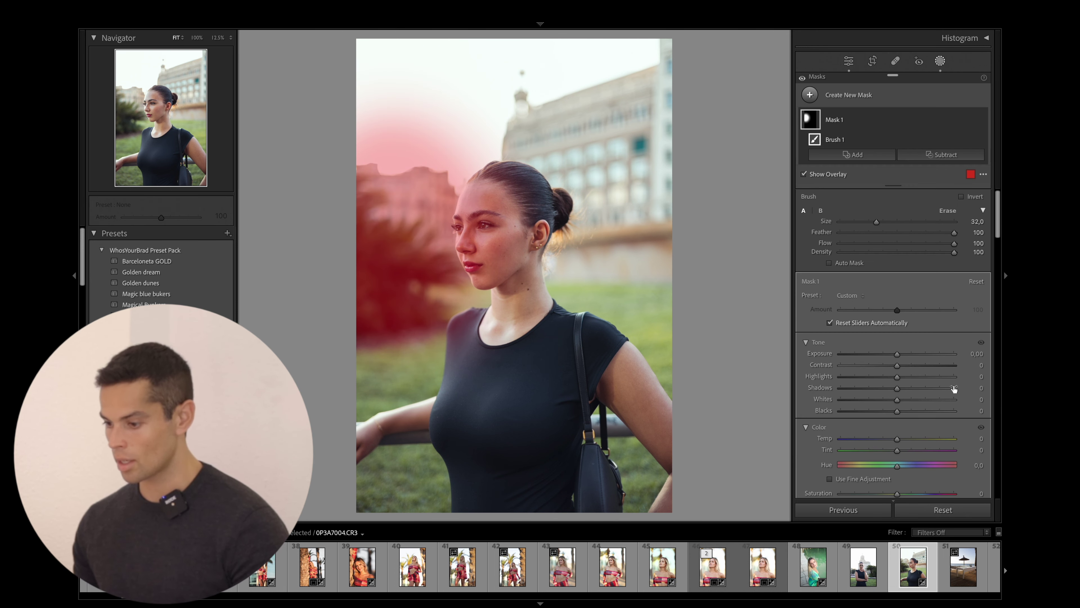
Step: Hide the mask overlay, set the background mask's exposure to 0.33, and compare the photo before and after
{"action": "key", "text": "o"}
{"action": "left_click_drag", "start_coordinate": [899, 357], "coordinate": [904, 358]}
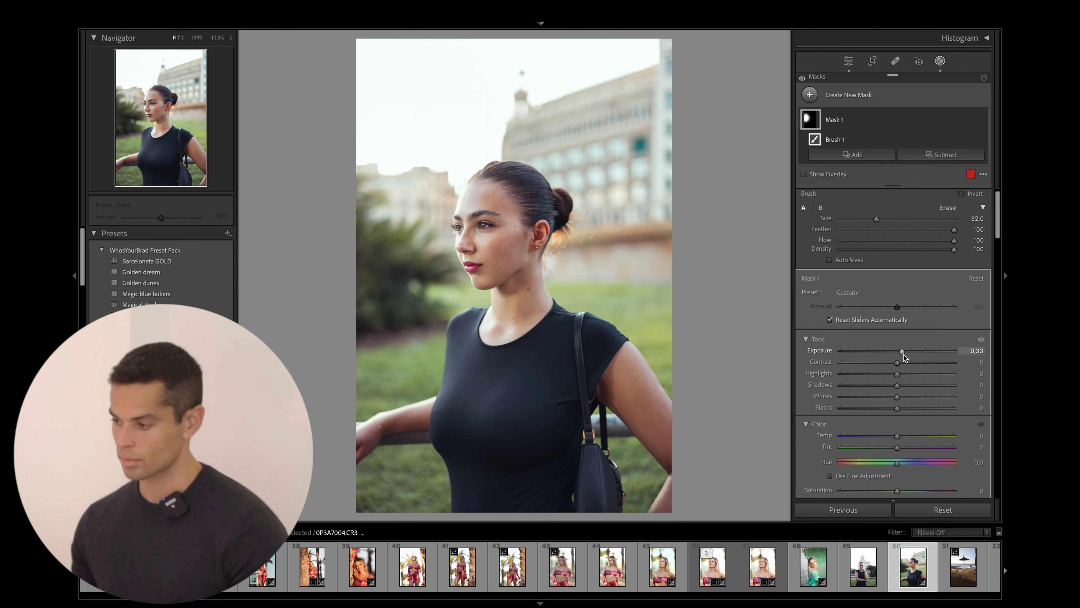
{"action": "key", "text": "y"}
{"action": "key", "text": "y"}
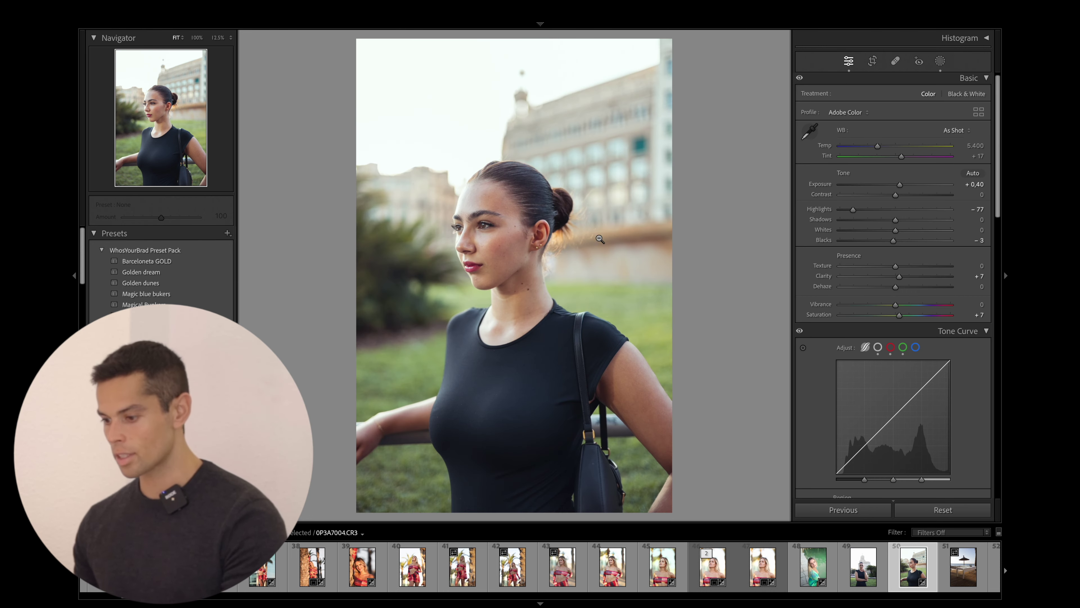
Step: Create a second brush mask and paint over the irises of both eyes with a small brush
{"action": "key", "text": "super+equal"}
{"action": "key", "text": "super+equal"}
{"action": "key", "text": "super+equal"}
{"action": "key", "text": "super+equal"}
{"action": "key", "text": "super+equal"}
{"action": "key", "text": "super+equal"}
{"action": "left_click_drag", "start_coordinate": [444, 335], "coordinate": [599, 285]}
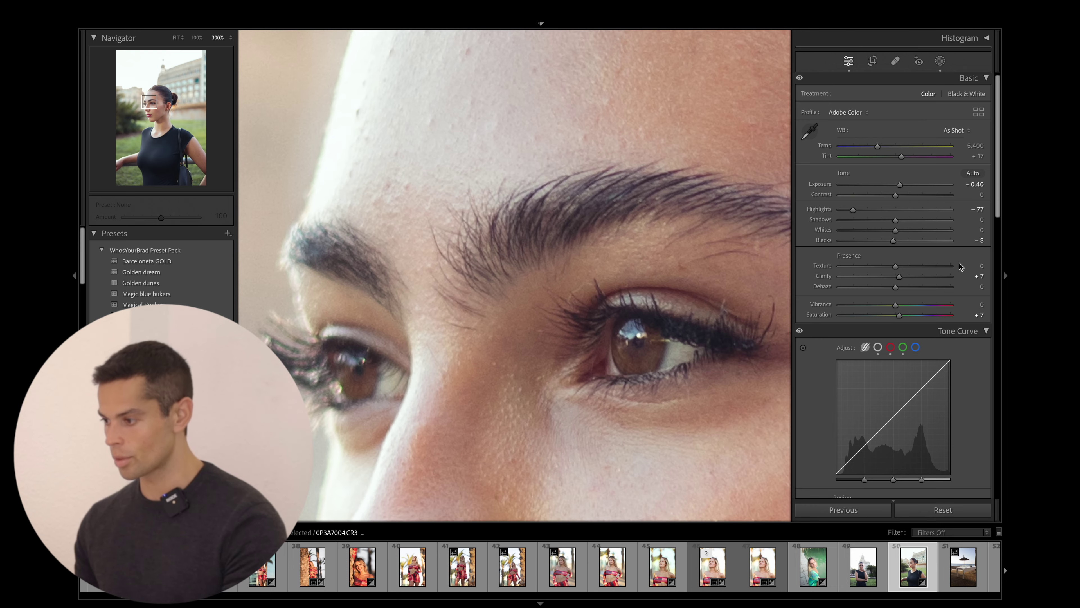
{"action": "left_click", "coordinate": [940, 60]}
{"action": "left_click", "coordinate": [810, 95]}
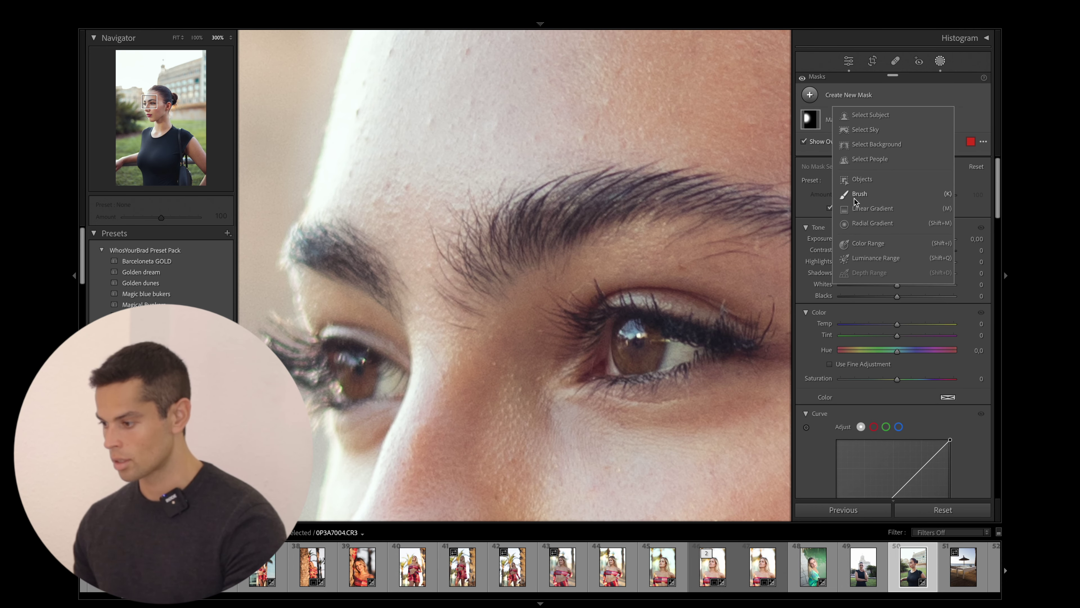
{"action": "left_click", "coordinate": [857, 195]}
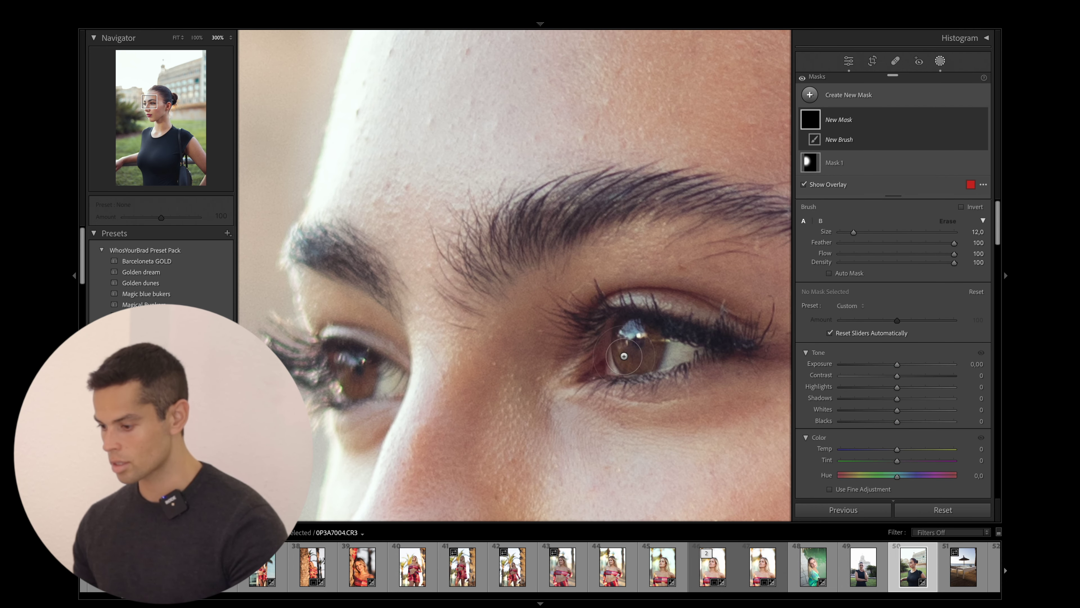
{"action": "scroll", "coordinate": [633, 351], "scroll_direction": "down", "scroll_amount": 4}
{"action": "key", "text": "bracketleft"}
{"action": "key", "text": "bracketleft"}
{"action": "left_click_drag", "start_coordinate": [624, 349], "coordinate": [638, 353]}
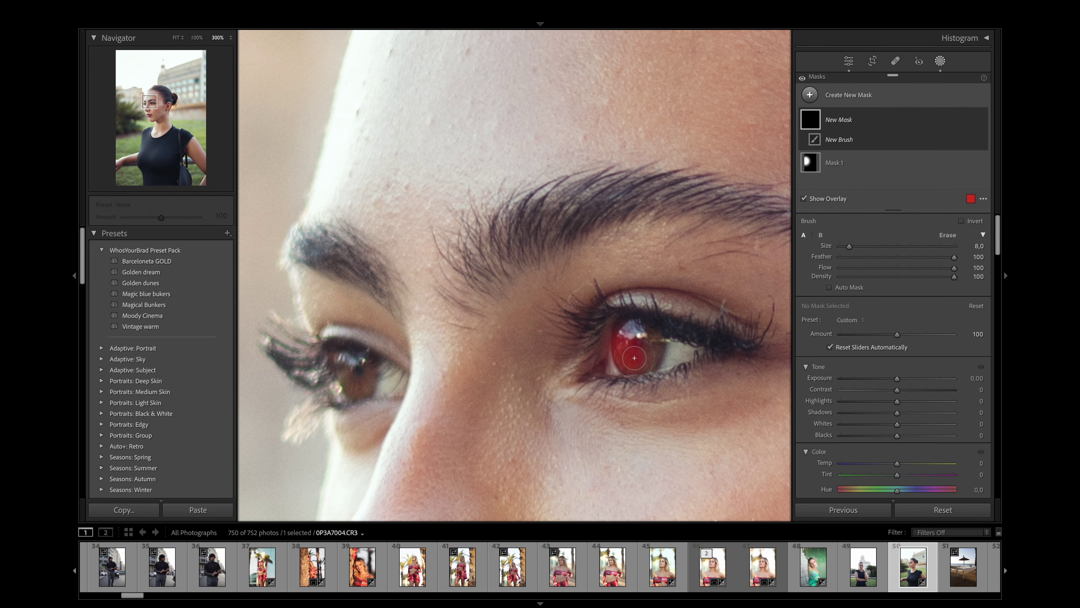
Step: Set the iris mask's exposure to 0.30 and saturation to 27 with the overlay hidden, and close masking
{"action": "key", "text": "o"}
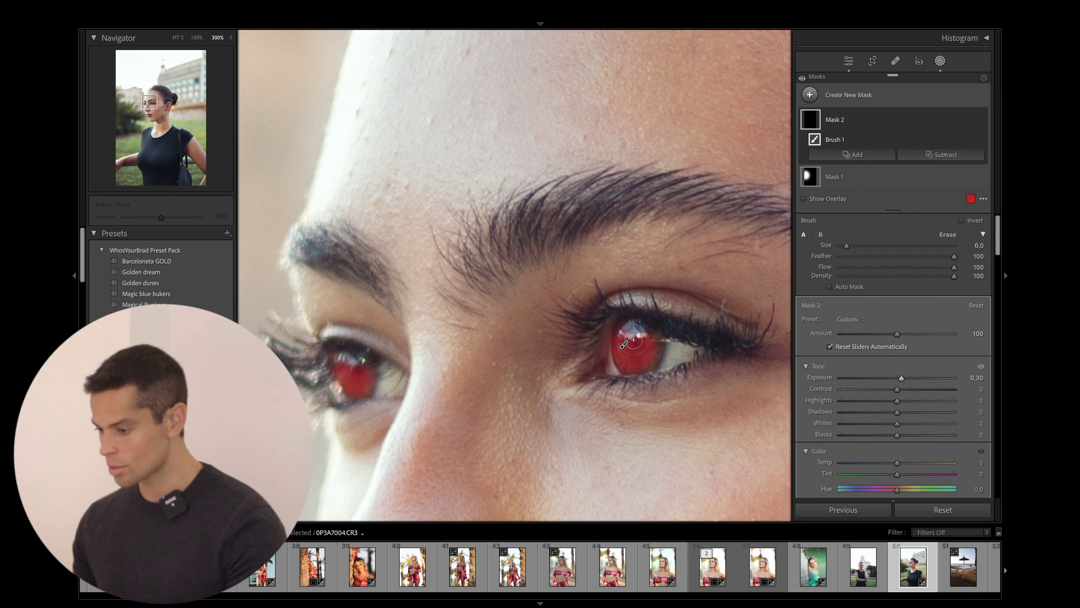
{"action": "scroll", "coordinate": [892, 436], "scroll_direction": "down", "scroll_amount": 3}
{"action": "scroll", "coordinate": [892, 436], "scroll_direction": "down", "scroll_amount": 5}
{"action": "scroll", "coordinate": [892, 437], "scroll_direction": "up", "scroll_amount": 3}
{"action": "left_click_drag", "start_coordinate": [897, 304], "coordinate": [918, 308]}
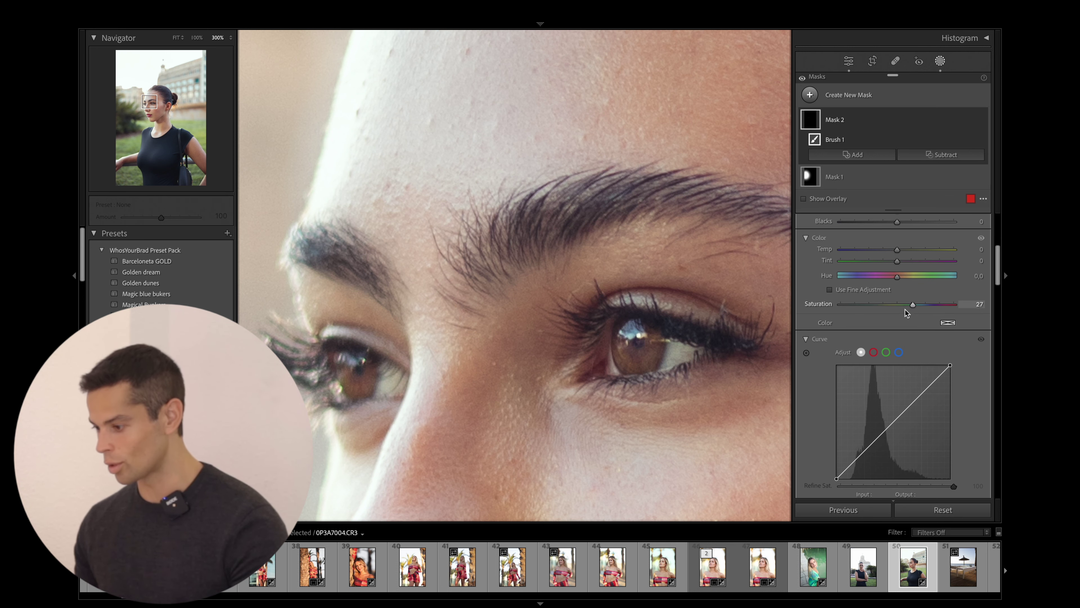
{"action": "scroll", "coordinate": [890, 371], "scroll_direction": "down", "scroll_amount": 5}
{"action": "scroll", "coordinate": [890, 370], "scroll_direction": "down", "scroll_amount": 2}
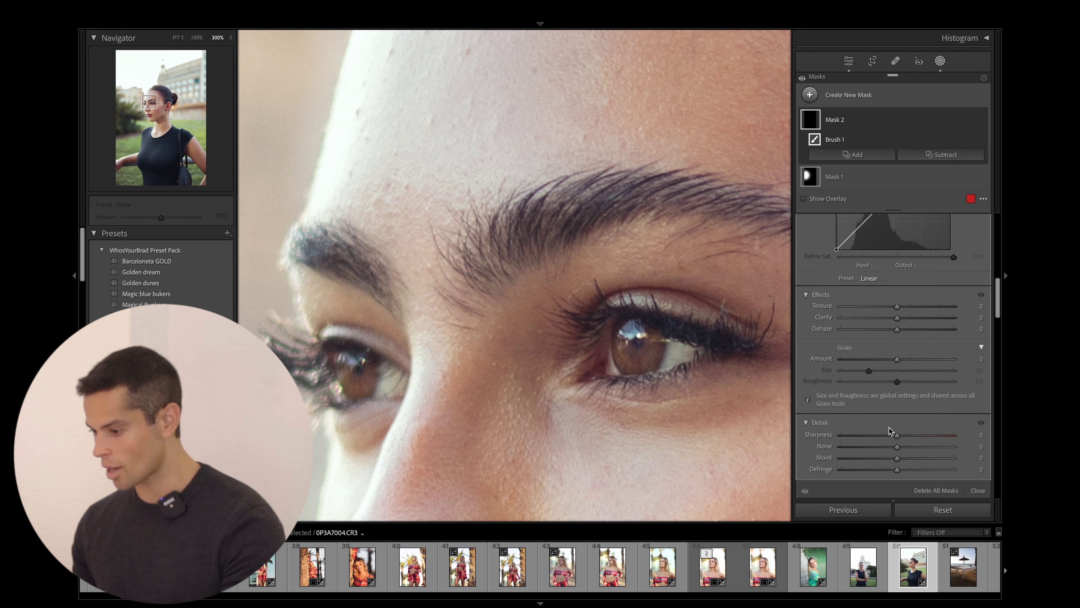
{"action": "left_click", "coordinate": [940, 61]}
Step: Create a third brush mask and paint smaller highlight areas within both irises at brush size 4
{"action": "left_click", "coordinate": [940, 60]}
{"action": "left_click", "coordinate": [848, 94]}
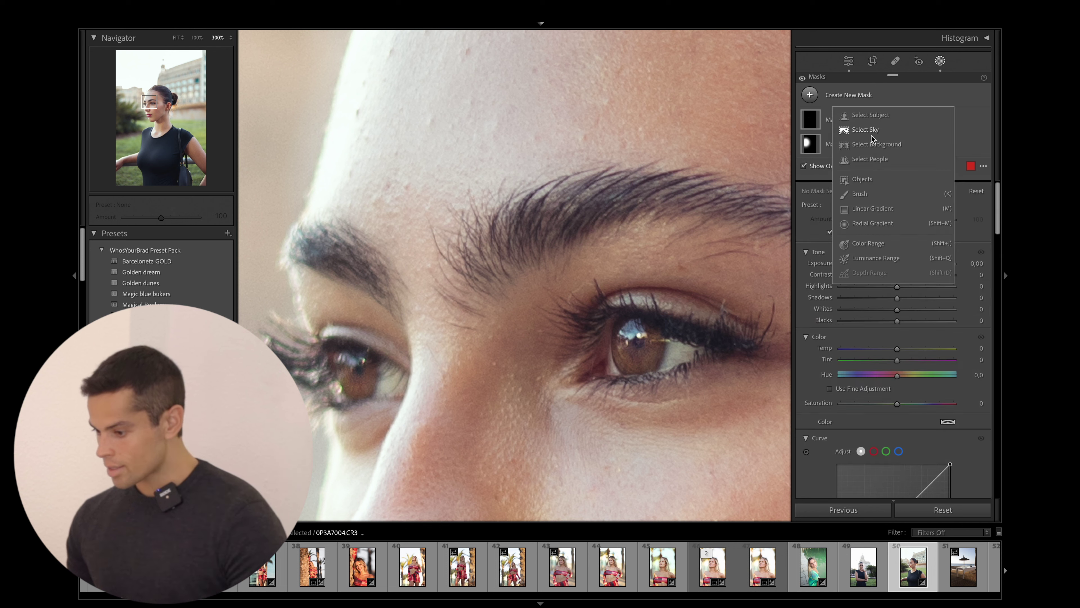
{"action": "left_click", "coordinate": [862, 194]}
{"action": "scroll", "coordinate": [646, 363], "scroll_direction": "up", "scroll_amount": 5}
{"action": "scroll", "coordinate": [648, 353], "scroll_direction": "down", "scroll_amount": 2}
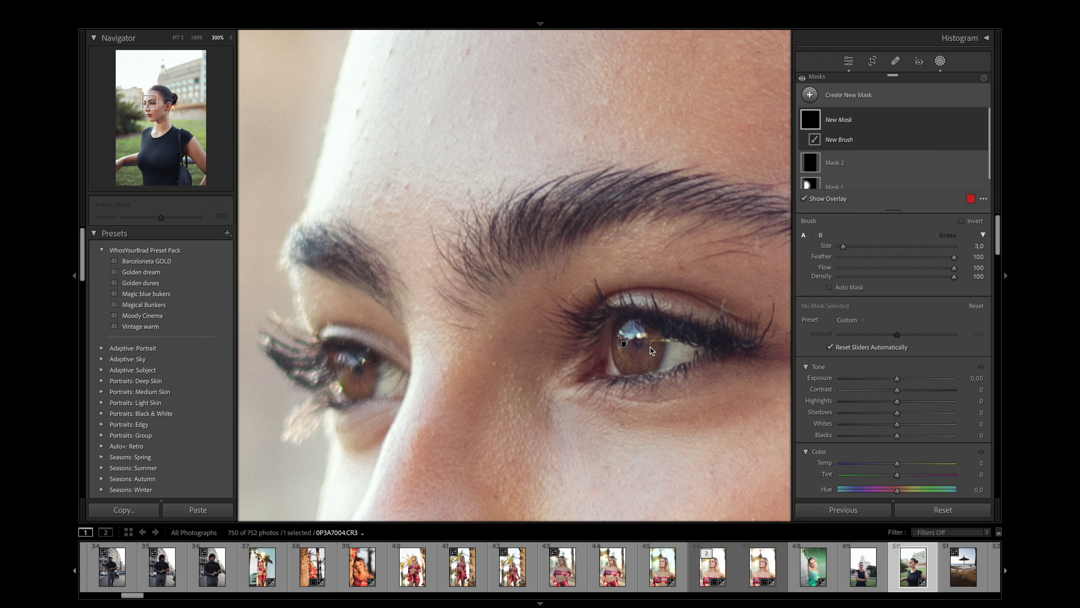
{"action": "left_click_drag", "start_coordinate": [651, 348], "coordinate": [650, 352]}
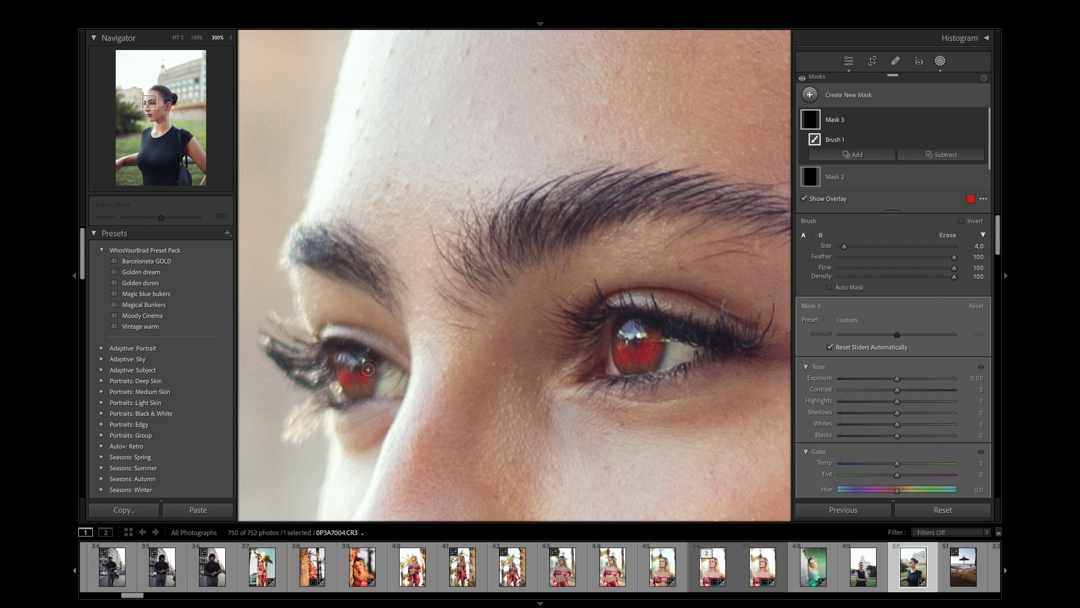
Step: Set the iris highlight mask's exposure to 0.27 and temperature to 4, close masking, and return to the full photo view
{"action": "key", "text": "o"}
{"action": "left_click_drag", "start_coordinate": [897, 379], "coordinate": [902, 383]}
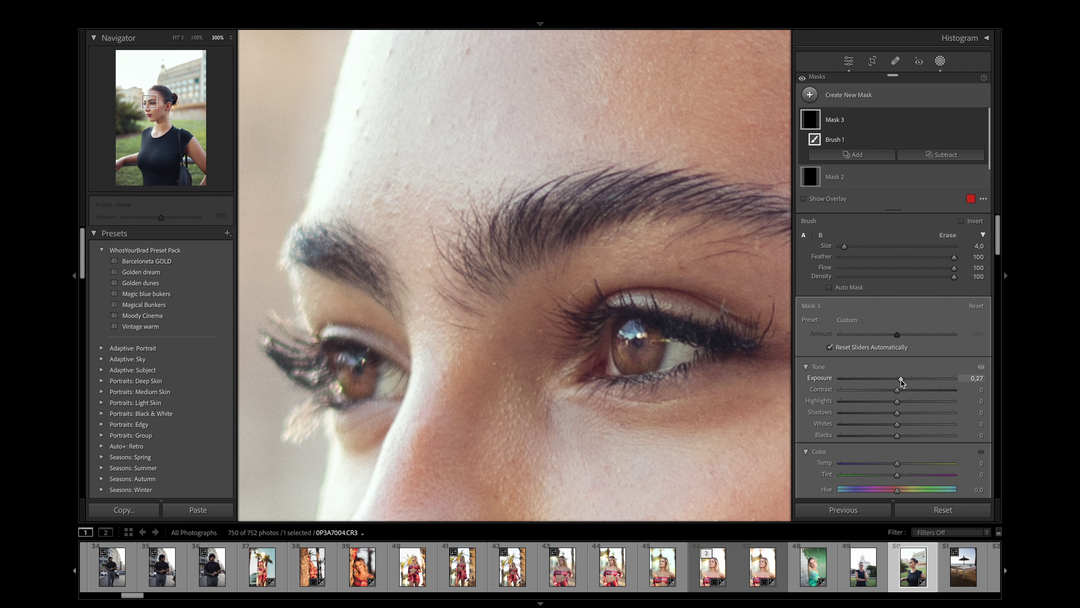
{"action": "left_click_drag", "start_coordinate": [897, 463], "coordinate": [899, 464]}
{"action": "scroll", "coordinate": [893, 426], "scroll_direction": "down", "scroll_amount": 5}
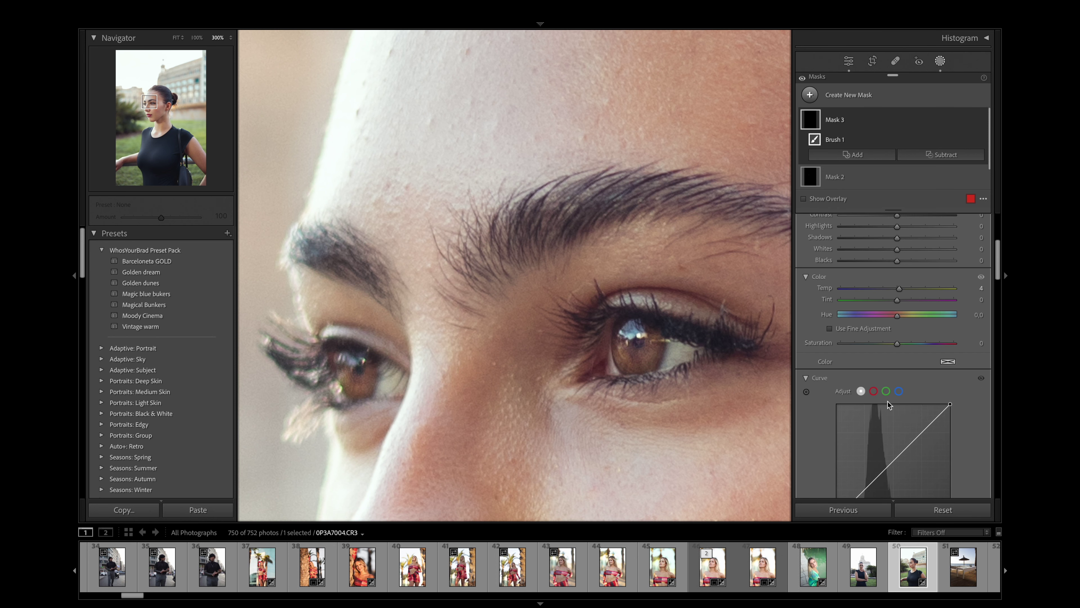
{"action": "scroll", "coordinate": [887, 405], "scroll_direction": "down", "scroll_amount": 2}
{"action": "scroll", "coordinate": [902, 383], "scroll_direction": "down", "scroll_amount": 2}
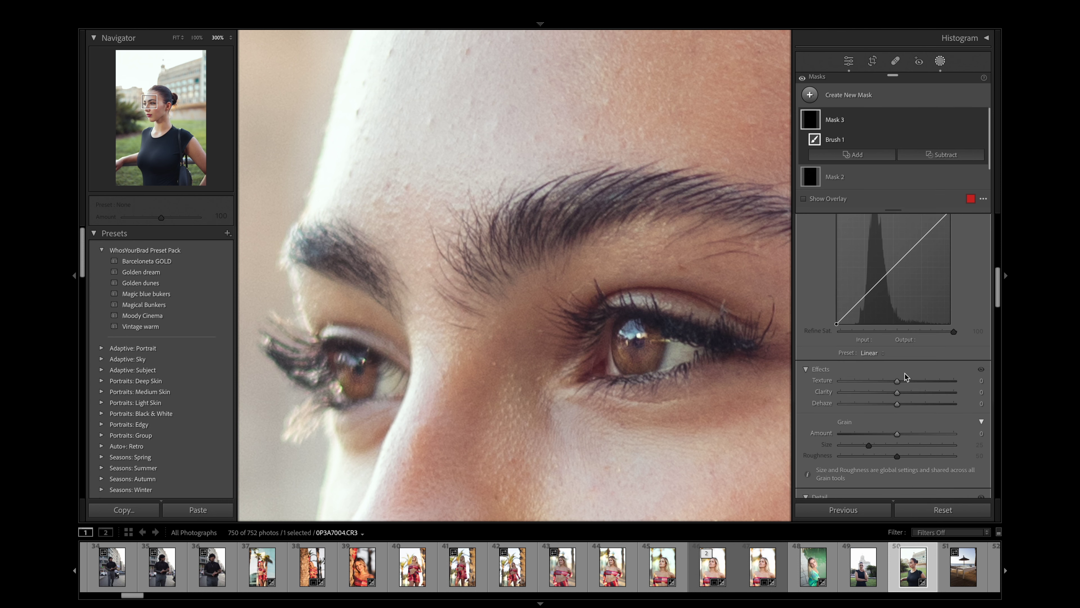
{"action": "scroll", "coordinate": [902, 405], "scroll_direction": "down", "scroll_amount": 3}
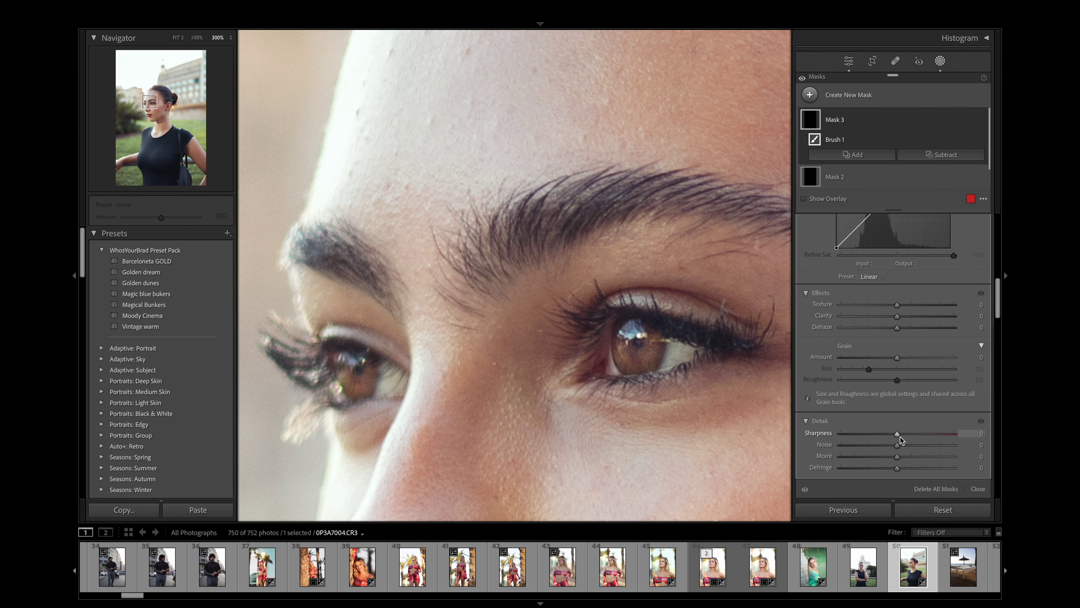
{"action": "left_click", "coordinate": [939, 62]}
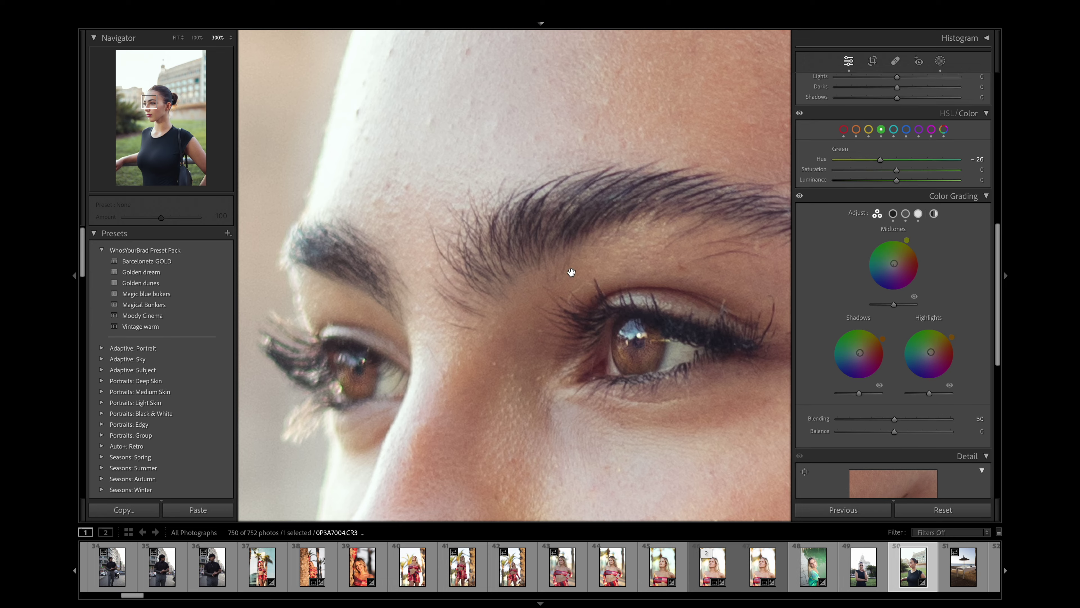
{"action": "left_click", "coordinate": [570, 273]}
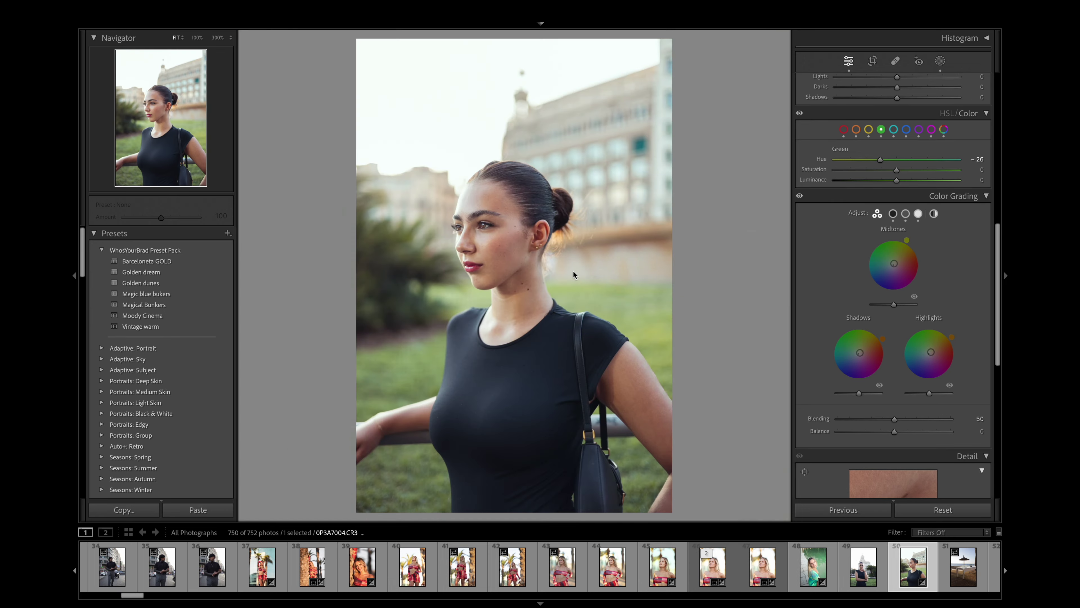
Step: Create a new people mask for Person 1 that covers only the facial skin
{"action": "left_click", "coordinate": [940, 61]}
{"action": "left_click", "coordinate": [855, 95]}
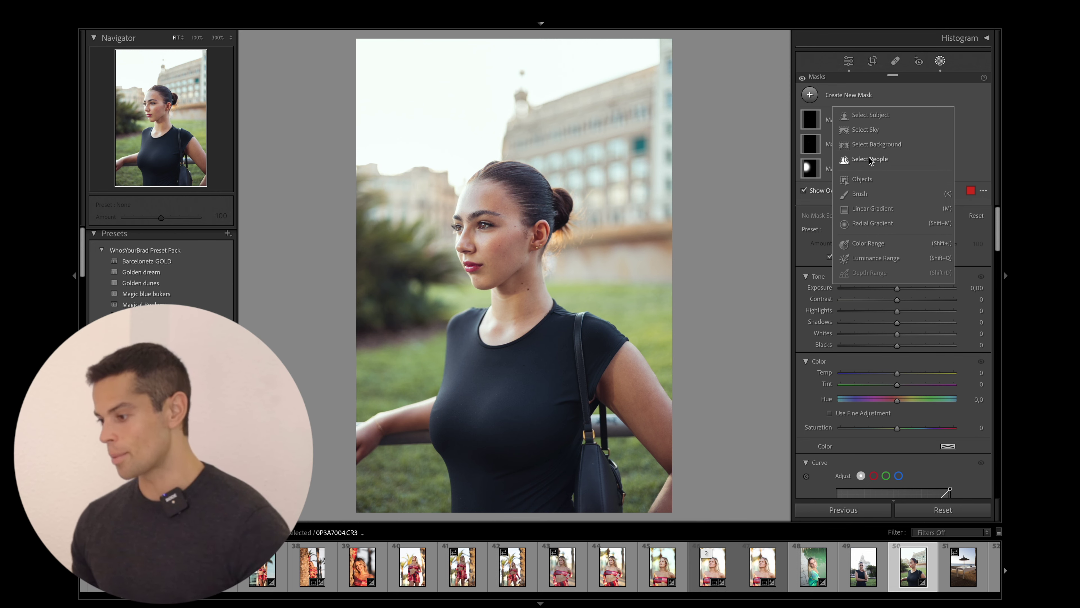
{"action": "left_click", "coordinate": [869, 161]}
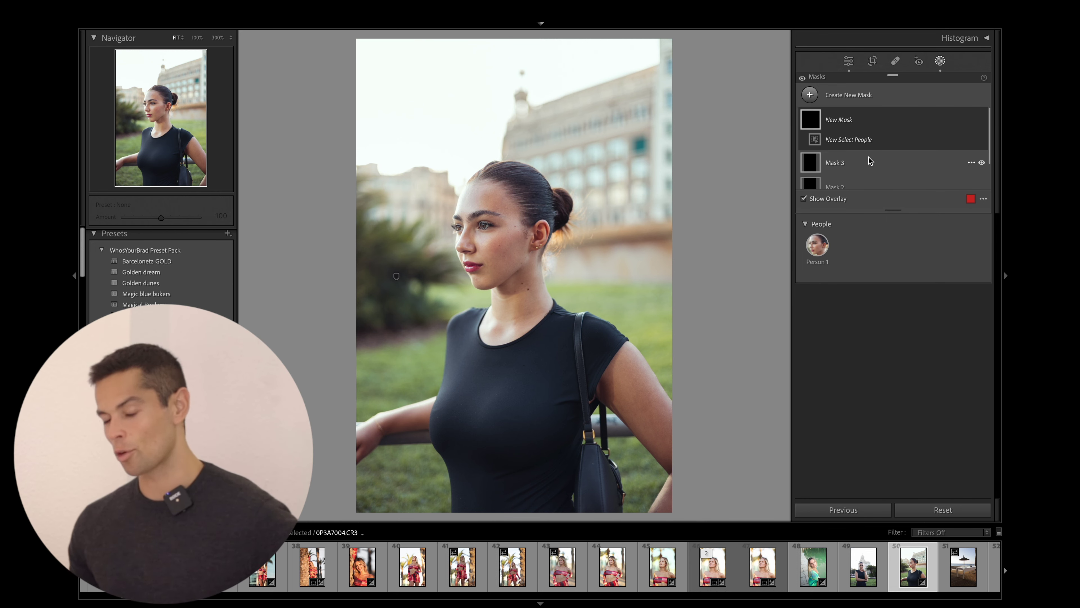
{"action": "left_click", "coordinate": [818, 245]}
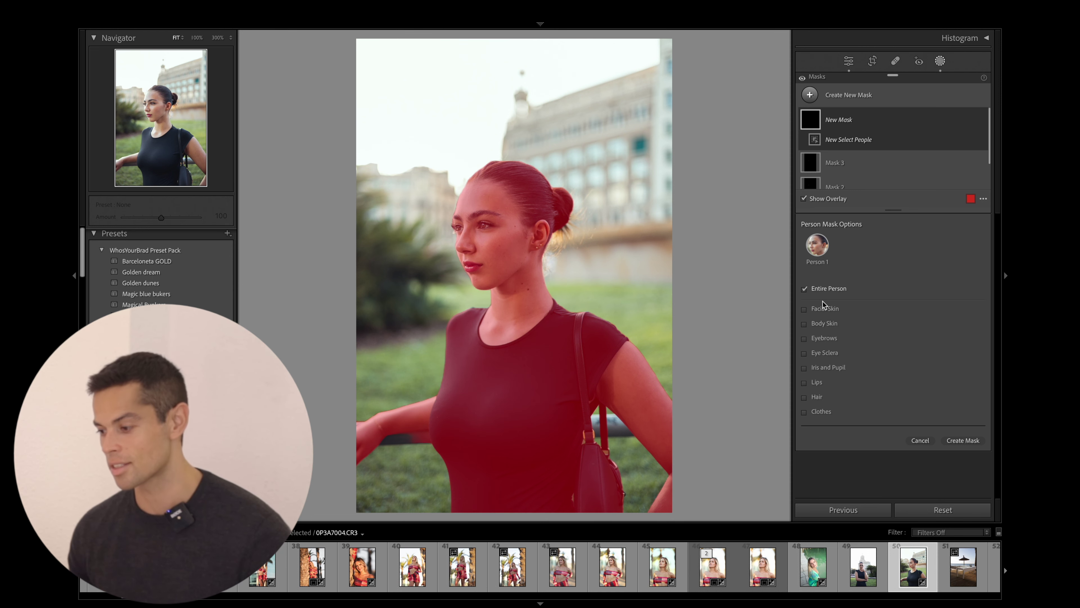
{"action": "left_click", "coordinate": [824, 309]}
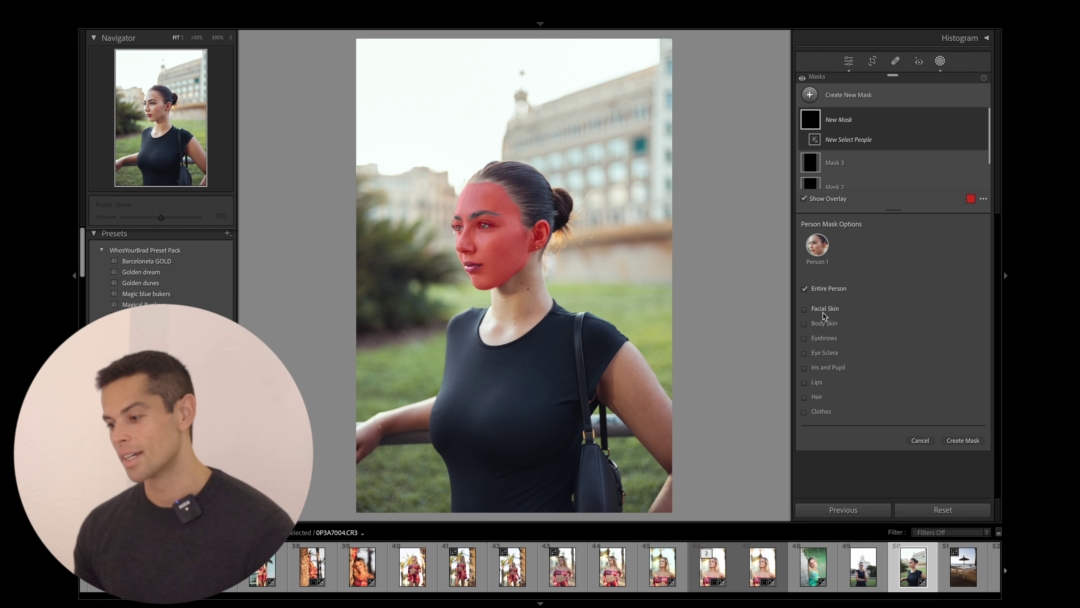
{"action": "left_click", "coordinate": [962, 441]}
Step: Set the facial skin mask's texture to -21 with the overlay hidden, and close masking
{"action": "scroll", "coordinate": [900, 359], "scroll_direction": "down", "scroll_amount": 6}
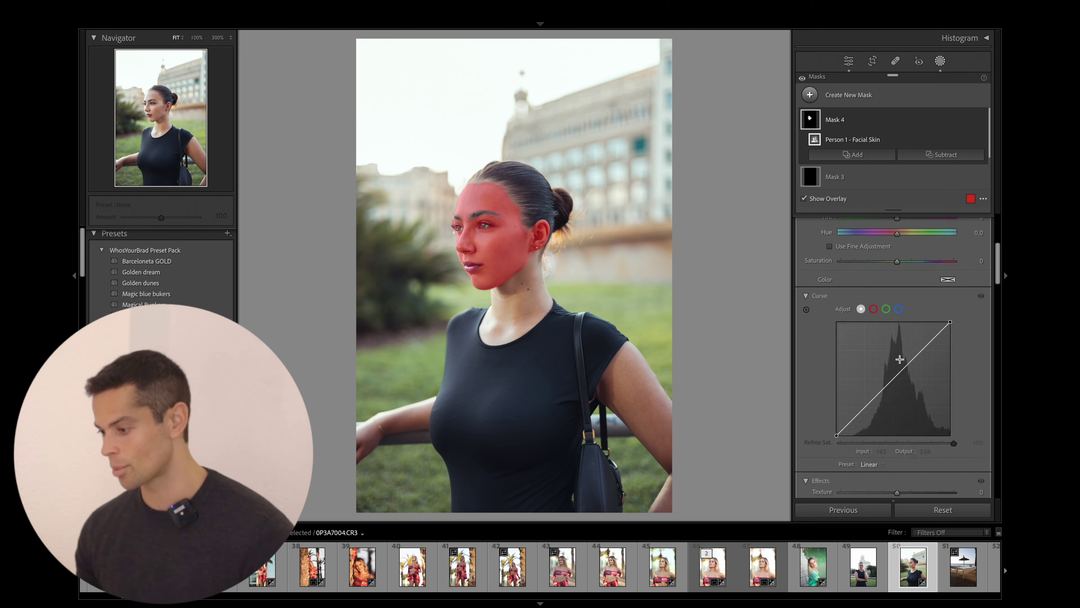
{"action": "key", "text": "o"}
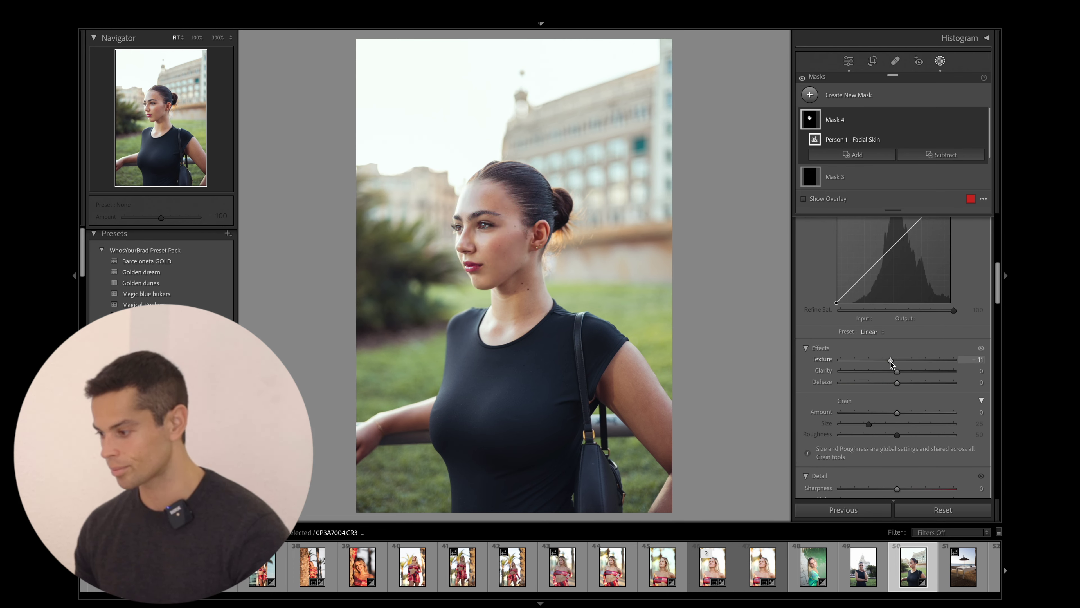
{"action": "left_click_drag", "start_coordinate": [888, 362], "coordinate": [886, 363]}
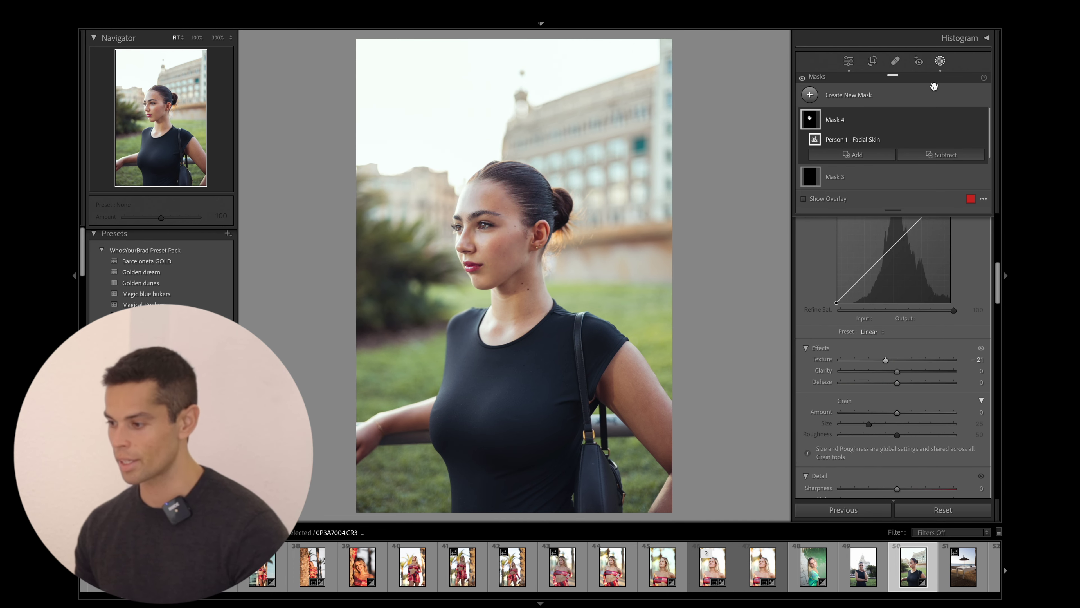
{"action": "key", "text": "shift+w"}
Step: Compare the edited portrait with the original in the side-by-side before/after view
{"action": "key", "text": "y"}
{"action": "key", "text": "y"}
{"action": "key", "text": "y"}
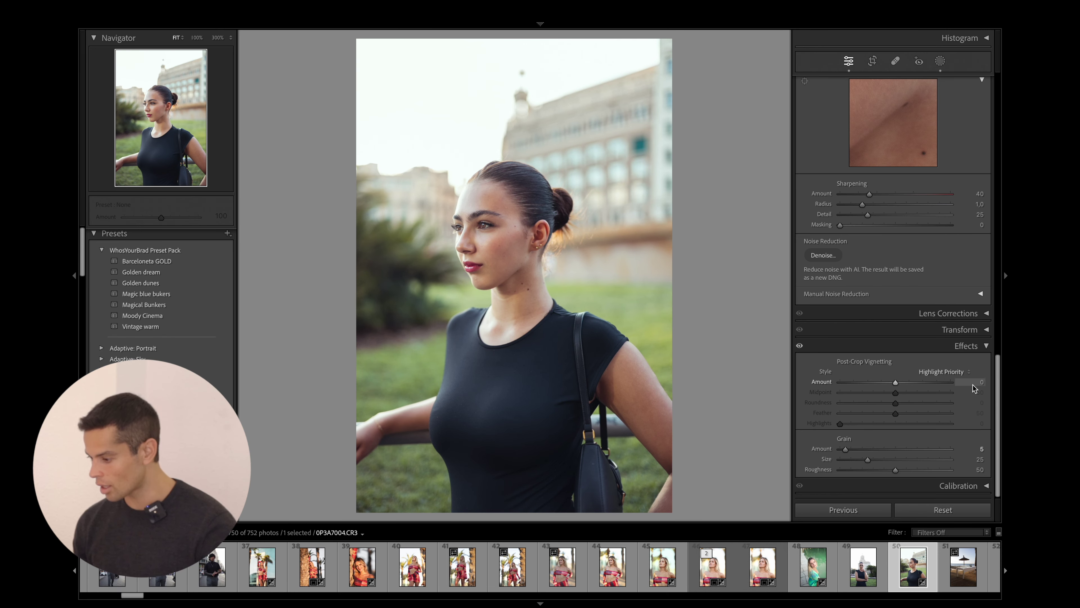
Step: Shift the blue hue slightly lower in the colour mixer and set the blacks to -18
{"action": "scroll", "coordinate": [939, 409], "scroll_direction": "up", "scroll_amount": 6}
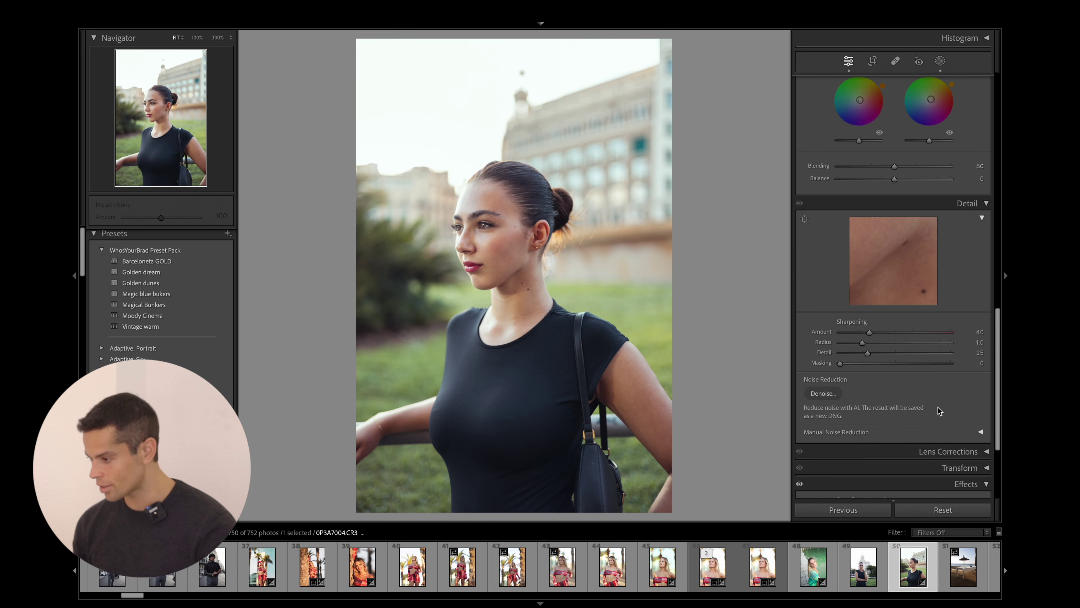
{"action": "scroll", "coordinate": [935, 285], "scroll_direction": "up", "scroll_amount": 8}
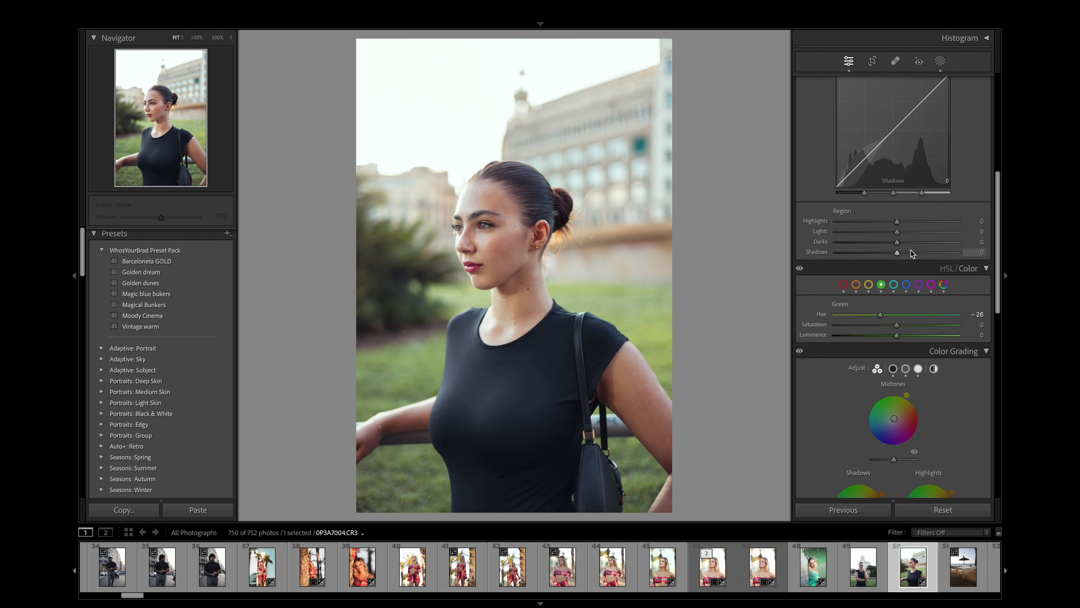
{"action": "left_click", "coordinate": [907, 285]}
{"action": "mouse_move", "coordinate": [896, 314]}
{"action": "left_mouse_down"}
{"action": "mouse_move", "coordinate": [851, 315]}
{"action": "mouse_move", "coordinate": [890, 319]}
{"action": "left_mouse_up"}
{"action": "scroll", "coordinate": [892, 256], "scroll_direction": "up", "scroll_amount": 5}
{"action": "left_click_drag", "start_coordinate": [894, 157], "coordinate": [886, 157]}
Step: Check the adjusted blues and blacks against the original photo side by side, and return to the single view
{"action": "key", "text": "y"}
{"action": "key", "text": "y"}
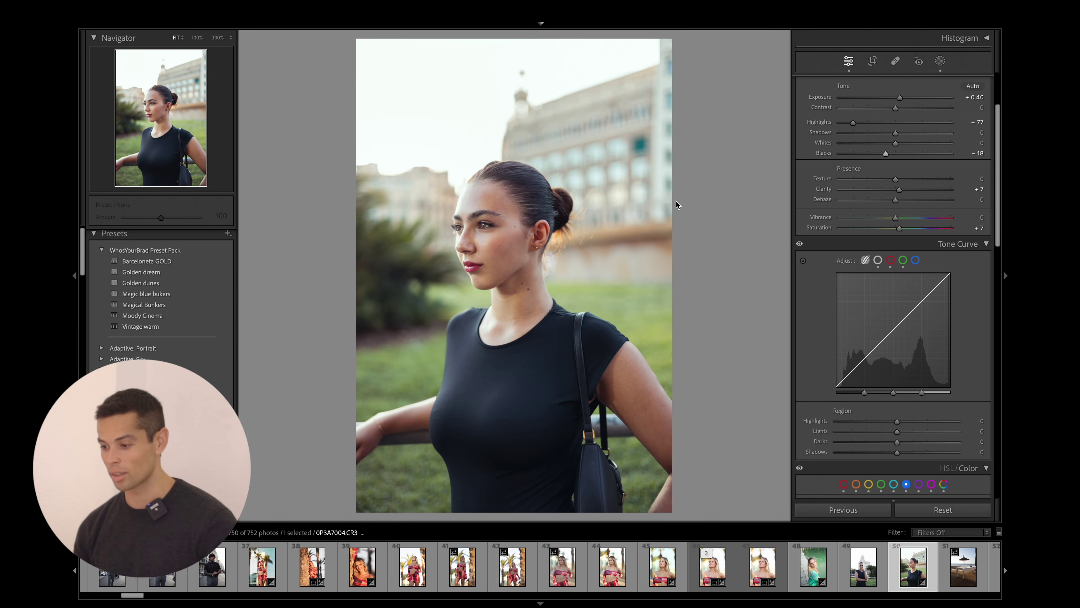
{"action": "key", "text": "y"}
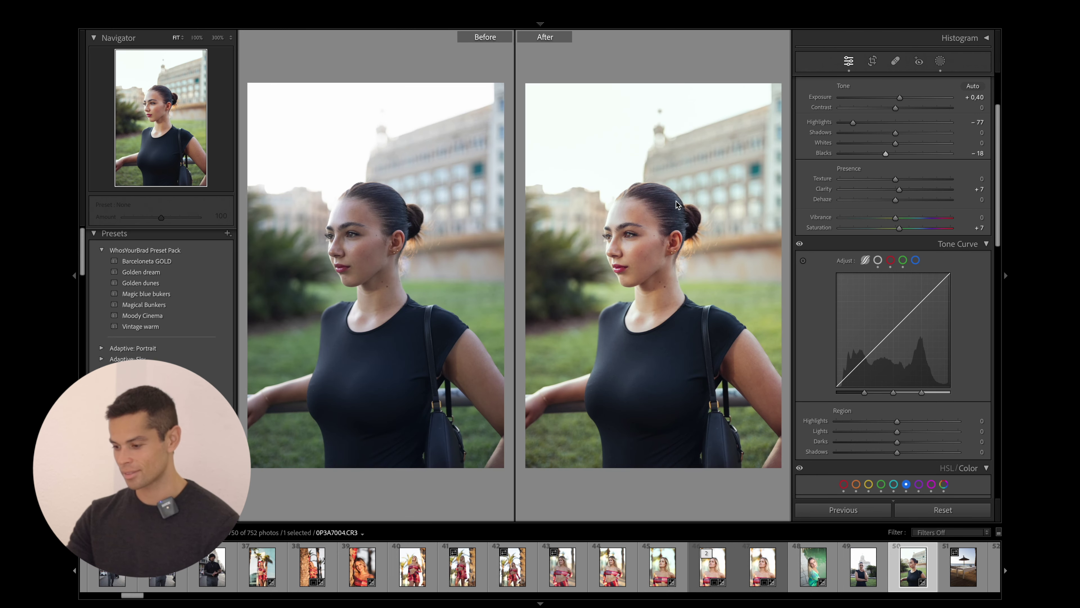
{"action": "key", "text": "y"}
Step: Open the preceding photo, 0P3A7000.CR3, and crop it slightly tighter by trimming the top and right edges of the picture
{"action": "key", "text": "Left"}
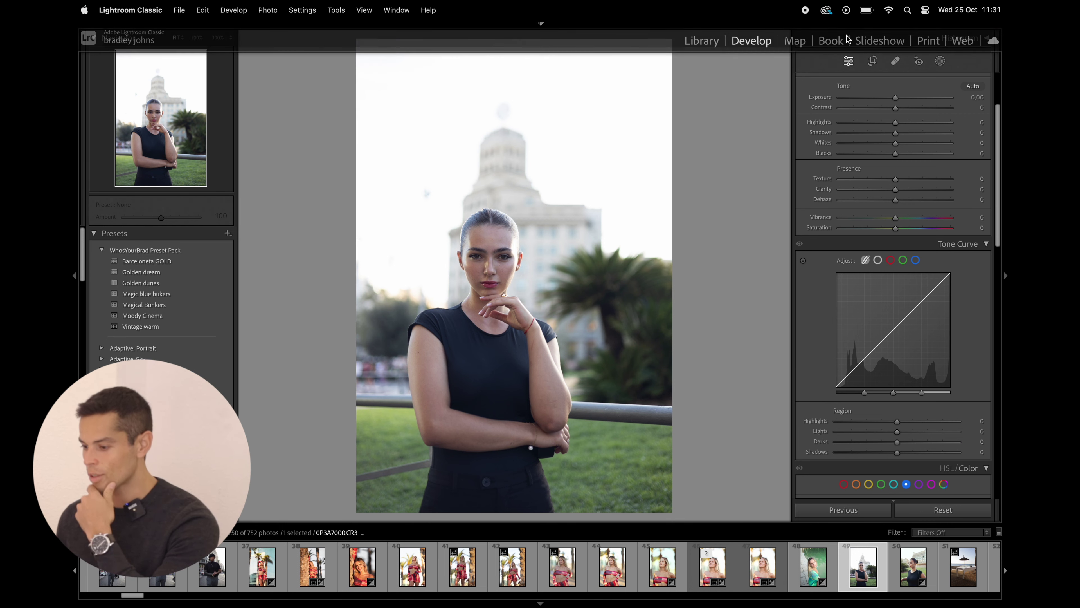
{"action": "left_click", "coordinate": [873, 61]}
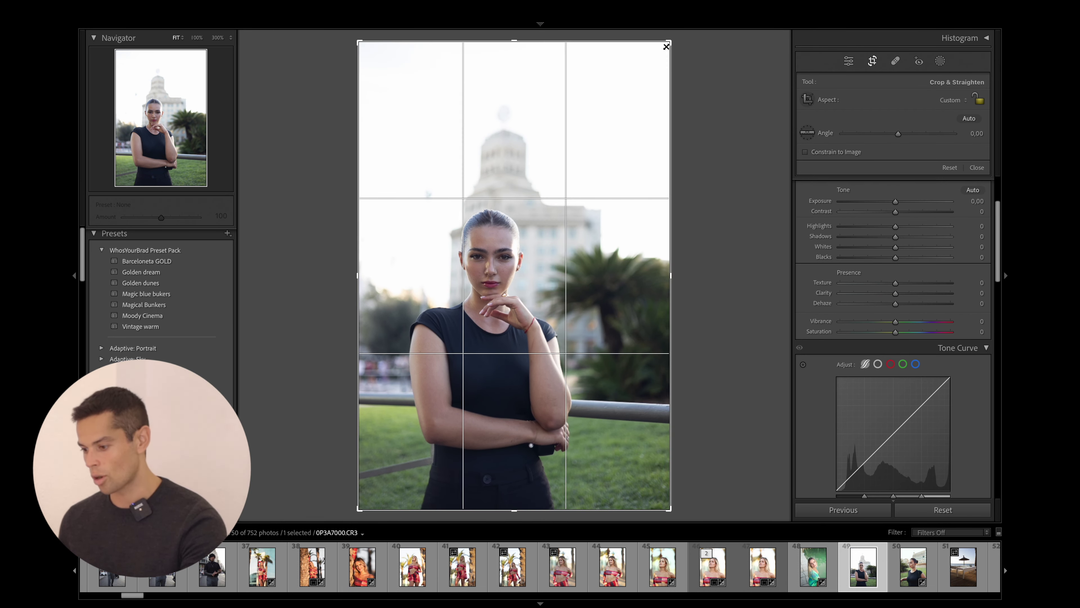
{"action": "left_click_drag", "start_coordinate": [660, 51], "coordinate": [643, 86]}
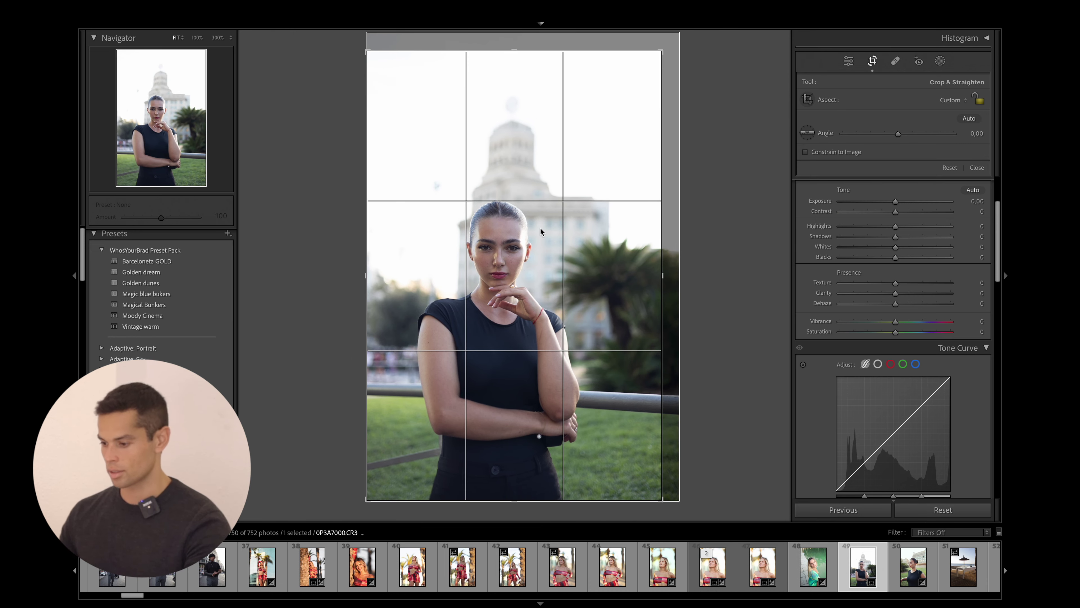
{"action": "key", "text": "Return"}
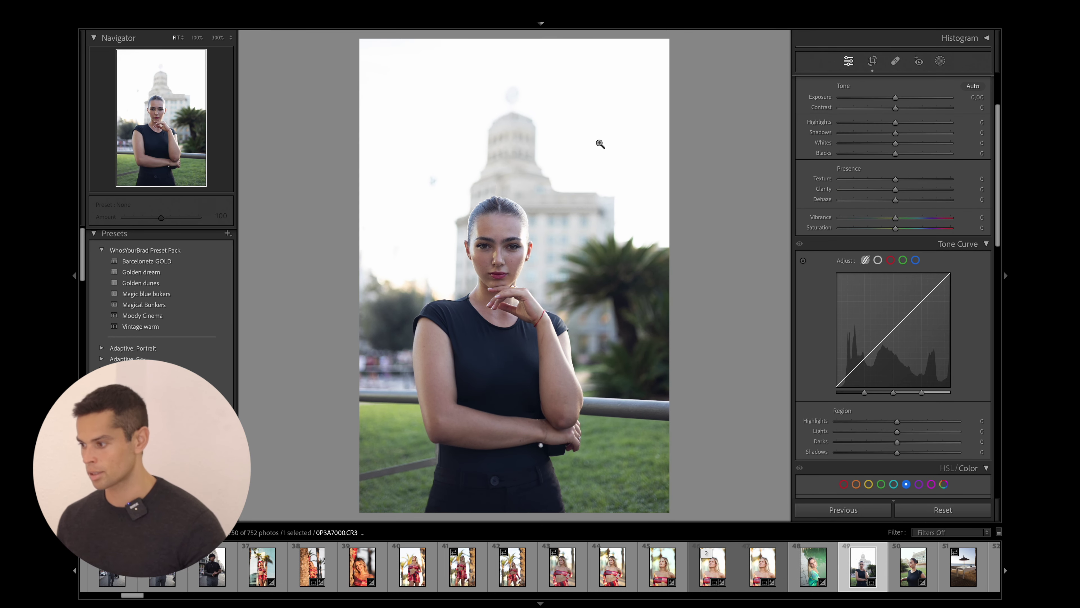
{"action": "left_click", "coordinate": [873, 61]}
{"action": "key", "text": "Return"}
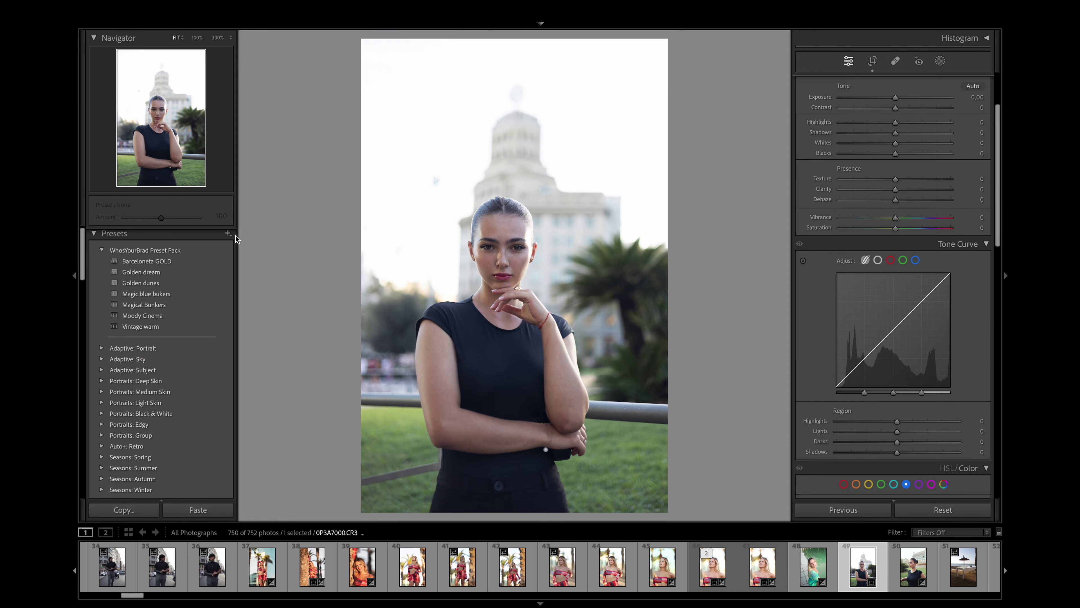
Step: Apply the Golden dream preset, set highlights to -51 and raise exposure to +0.10
{"action": "left_click", "coordinate": [179, 273]}
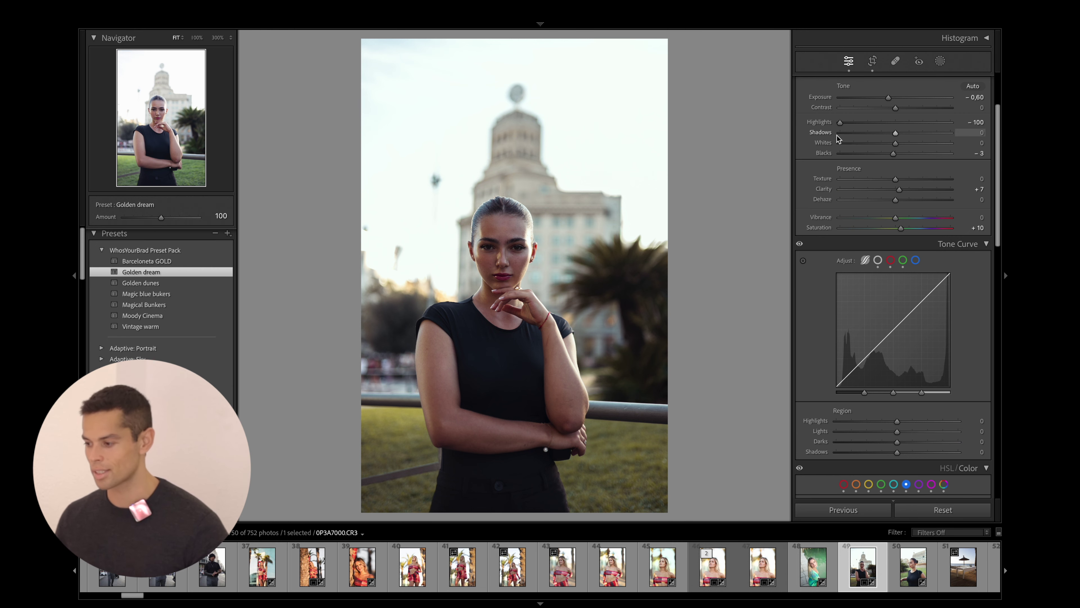
{"action": "left_click_drag", "start_coordinate": [841, 126], "coordinate": [868, 132]}
{"action": "scroll", "coordinate": [907, 304], "scroll_direction": "up", "scroll_amount": 4}
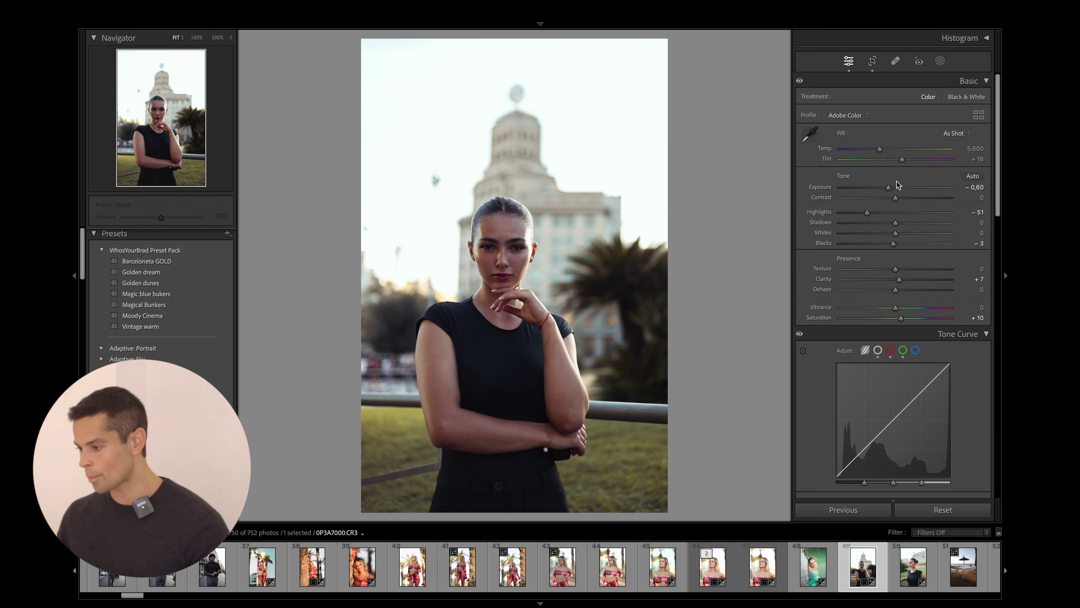
{"action": "left_click_drag", "start_coordinate": [889, 189], "coordinate": [897, 193]}
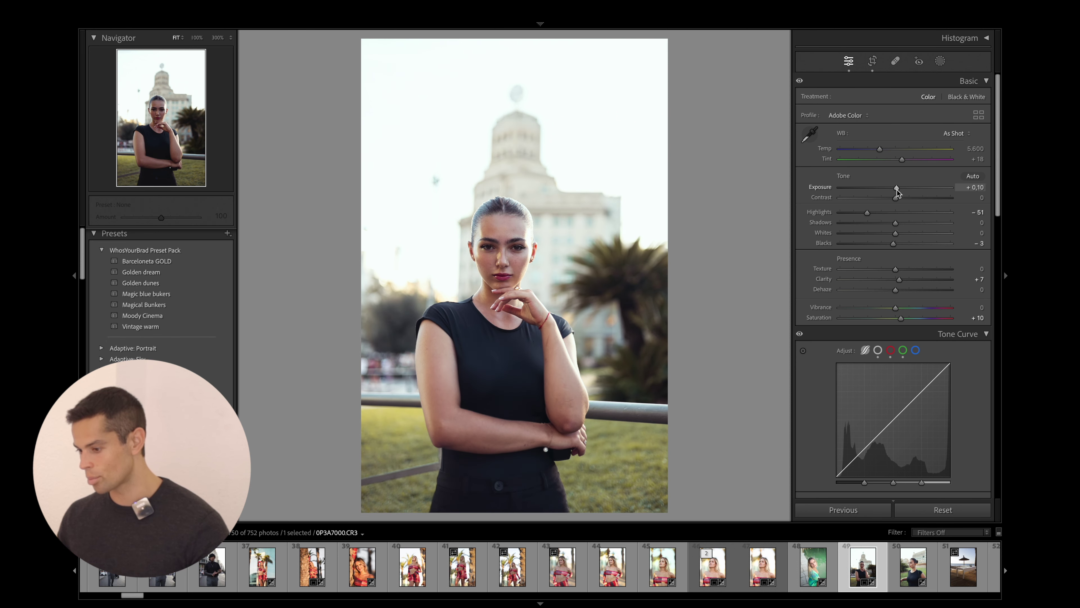
Step: Create a background mask and set its exposure to 0.15 and highlights to -47
{"action": "key", "text": "shift+w"}
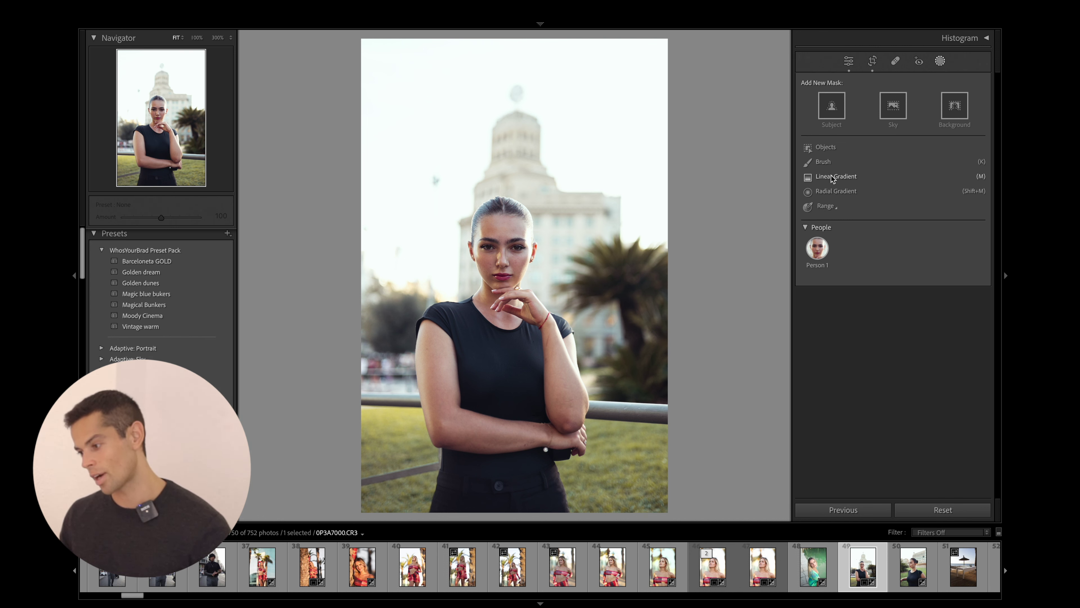
{"action": "left_click", "coordinate": [948, 113]}
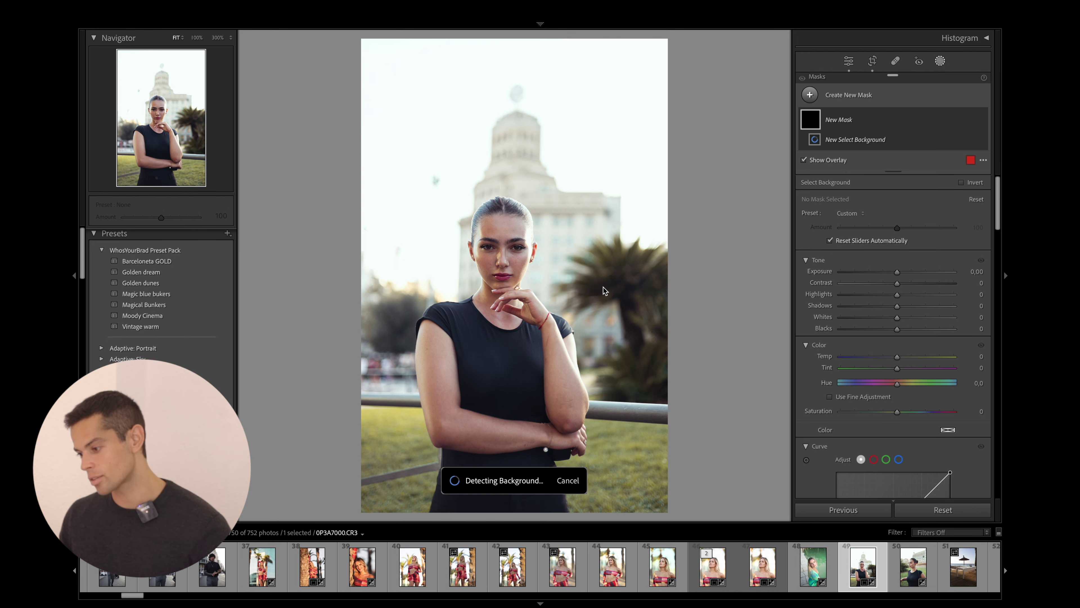
{"action": "left_click_drag", "start_coordinate": [898, 309], "coordinate": [872, 320]}
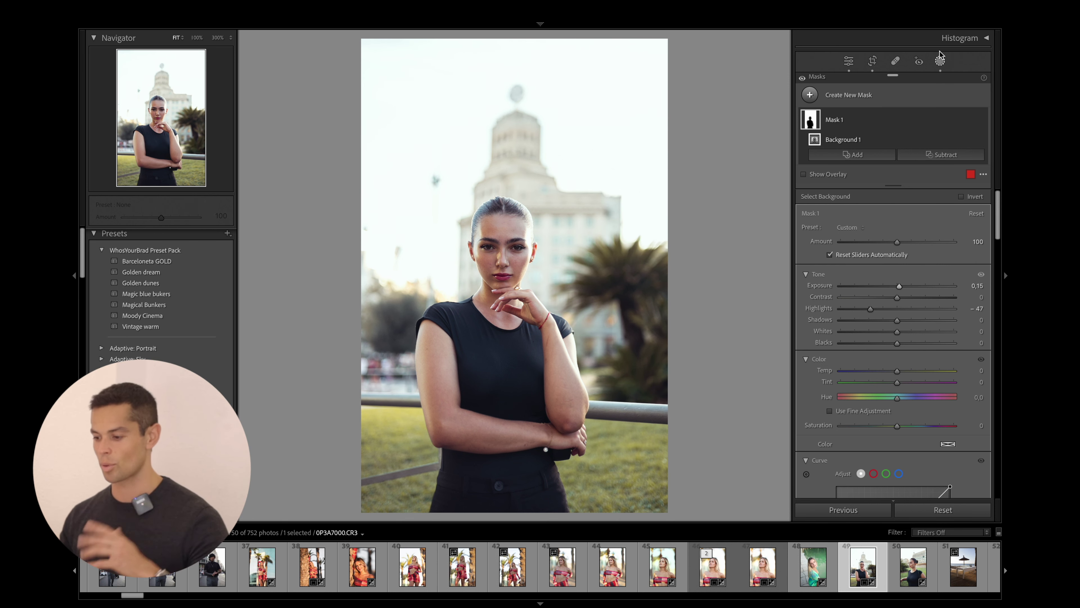
Step: Brush a new mask at size 39 over the palm side of the background, set its exposure to 0.30, and close masking
{"action": "key", "text": "k"}
{"action": "mouse_move", "coordinate": [655, 324]}
{"action": "left_mouse_down"}
{"action": "mouse_move", "coordinate": [625, 153]}
{"action": "mouse_move", "coordinate": [617, 451]}
{"action": "left_mouse_up"}
{"action": "left_click_drag", "start_coordinate": [897, 378], "coordinate": [902, 379]}
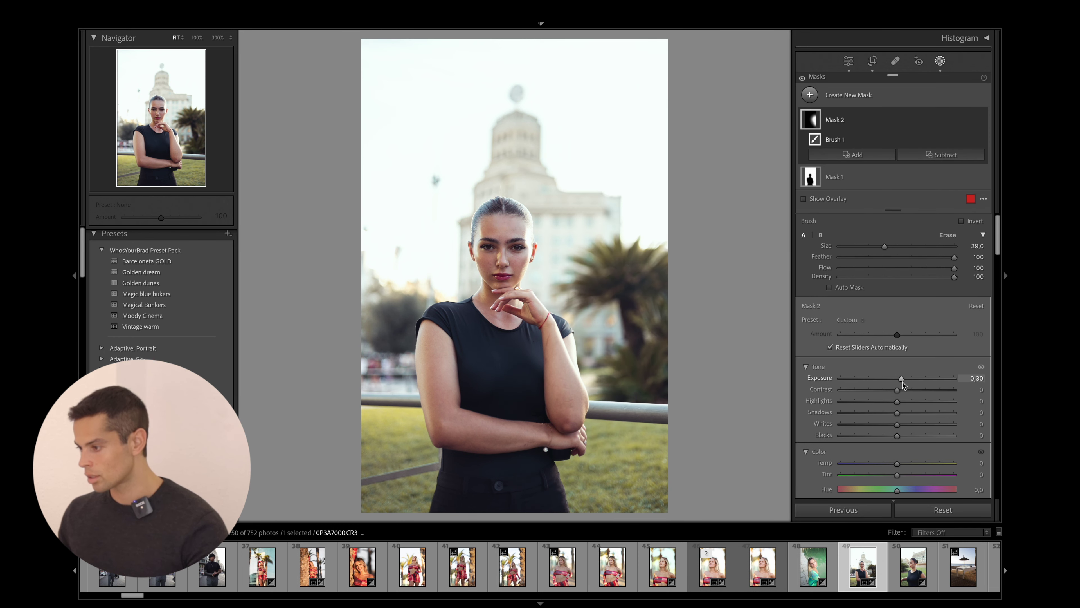
{"action": "left_click", "coordinate": [941, 64]}
Step: Set the orange saturation to -6 and the blue hue to -29 in the colour mixer
{"action": "scroll", "coordinate": [894, 289], "scroll_direction": "down", "scroll_amount": 10}
{"action": "scroll", "coordinate": [906, 334], "scroll_direction": "down", "scroll_amount": 7}
{"action": "scroll", "coordinate": [887, 209], "scroll_direction": "up", "scroll_amount": 4}
{"action": "left_click", "coordinate": [856, 169]}
{"action": "left_click_drag", "start_coordinate": [898, 212], "coordinate": [892, 213]}
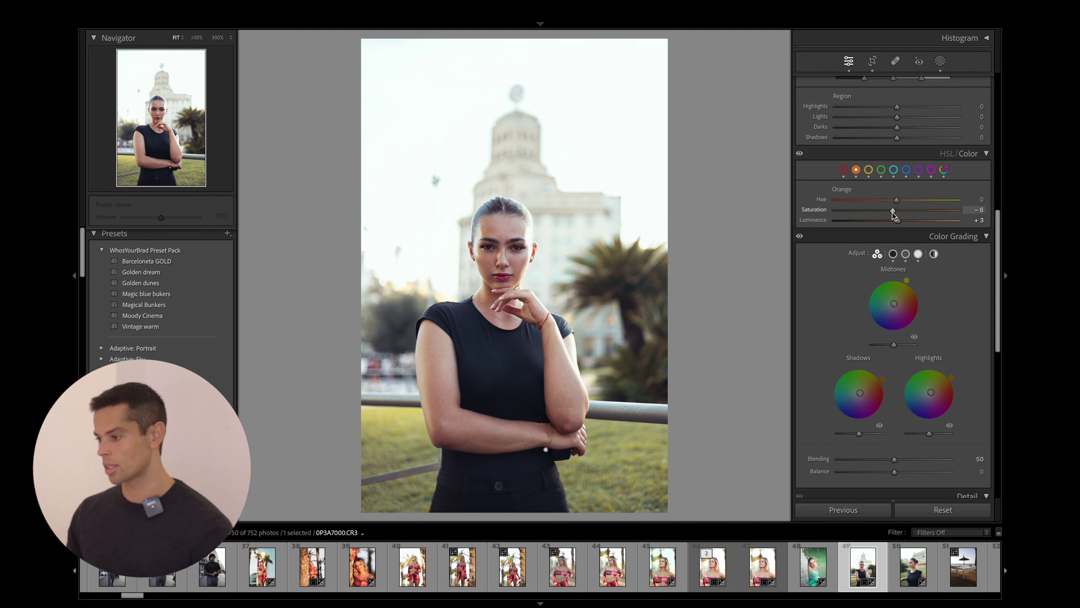
{"action": "left_click", "coordinate": [907, 170]}
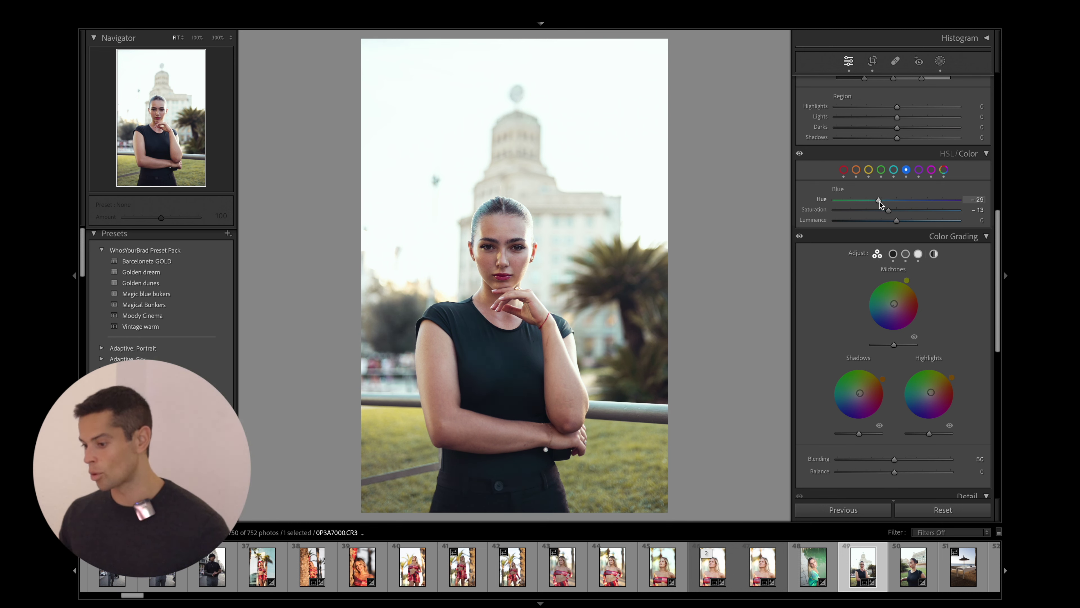
Step: Create a third mask with a size 41 brush and paint over the background on the picture's left side
{"action": "left_click", "coordinate": [941, 61]}
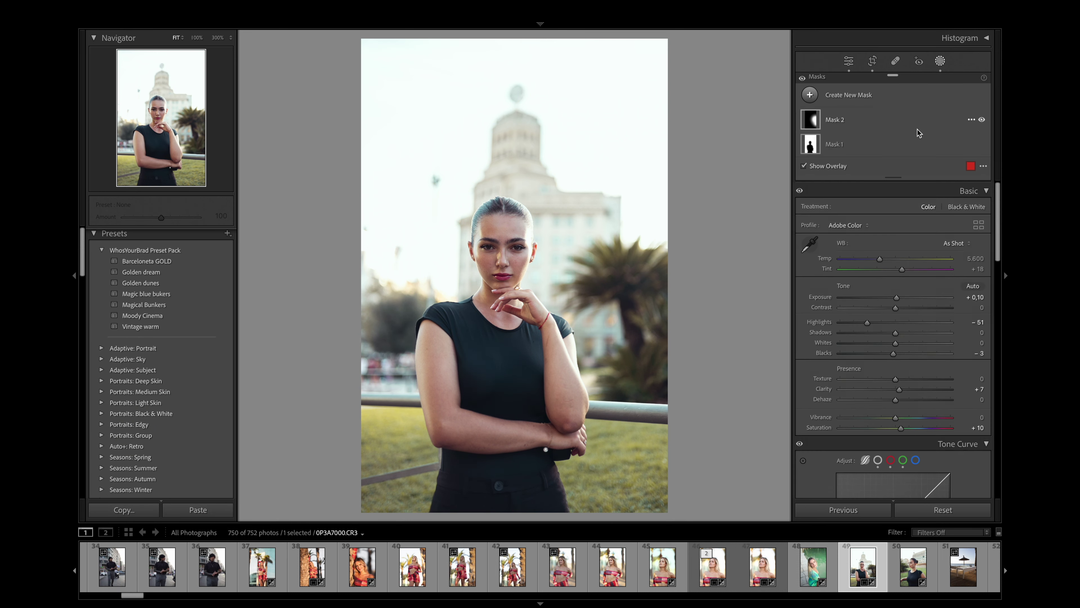
{"action": "left_click", "coordinate": [846, 94]}
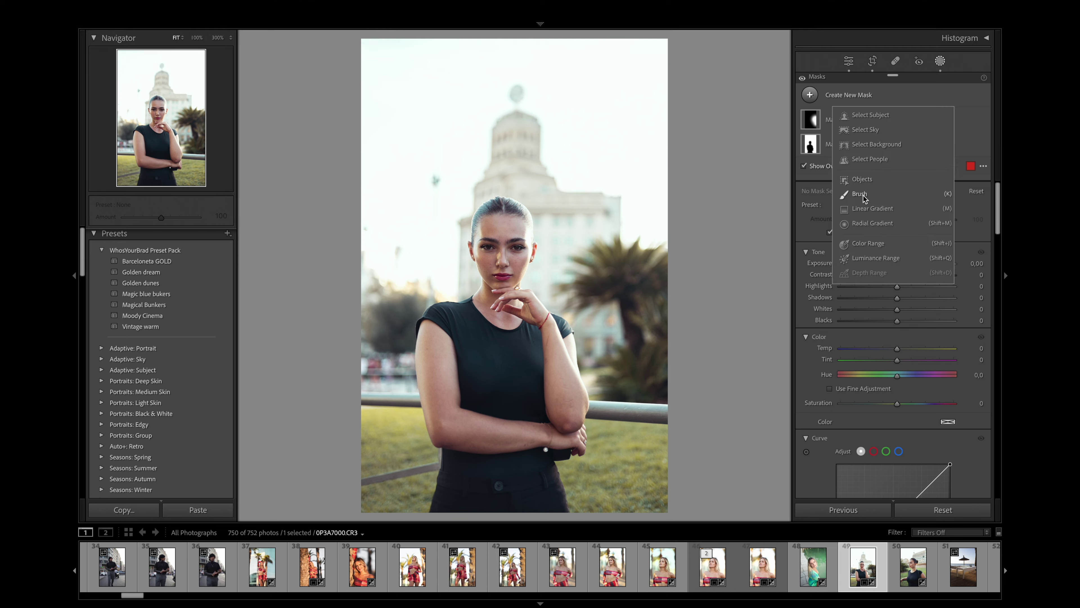
{"action": "left_click", "coordinate": [863, 195]}
{"action": "mouse_move", "coordinate": [358, 261]}
{"action": "left_mouse_down"}
{"action": "mouse_move", "coordinate": [370, 200]}
{"action": "mouse_move", "coordinate": [375, 332]}
{"action": "left_mouse_up"}
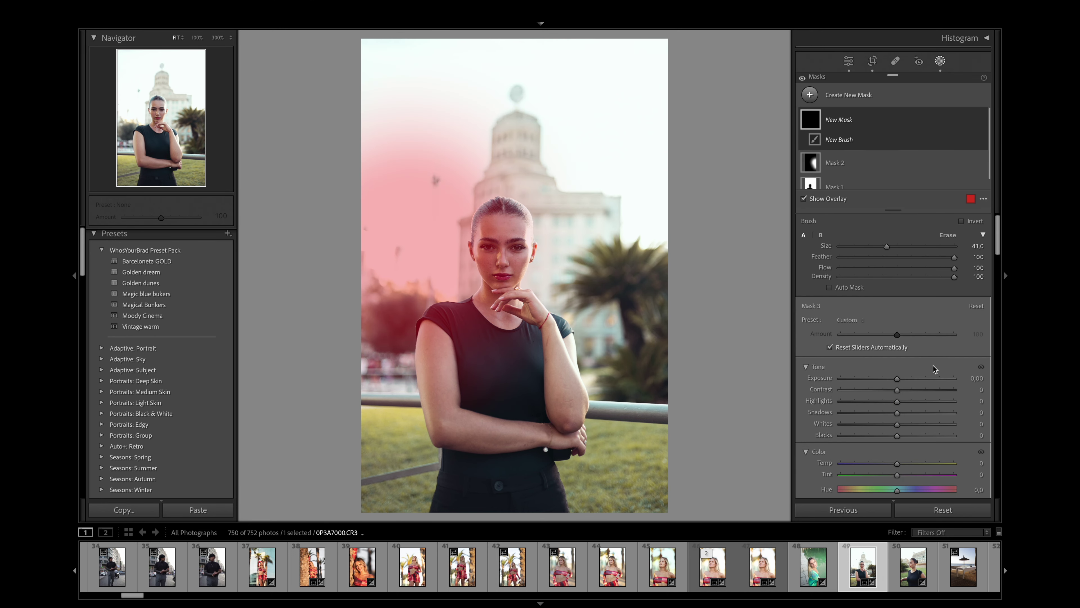
Step: Set the left background mask's exposure to 0.39, temperature to 9 and dehaze to -6, and close masking
{"action": "left_click_drag", "start_coordinate": [897, 378], "coordinate": [906, 411]}
{"action": "scroll", "coordinate": [904, 396], "scroll_direction": "down", "scroll_amount": 2}
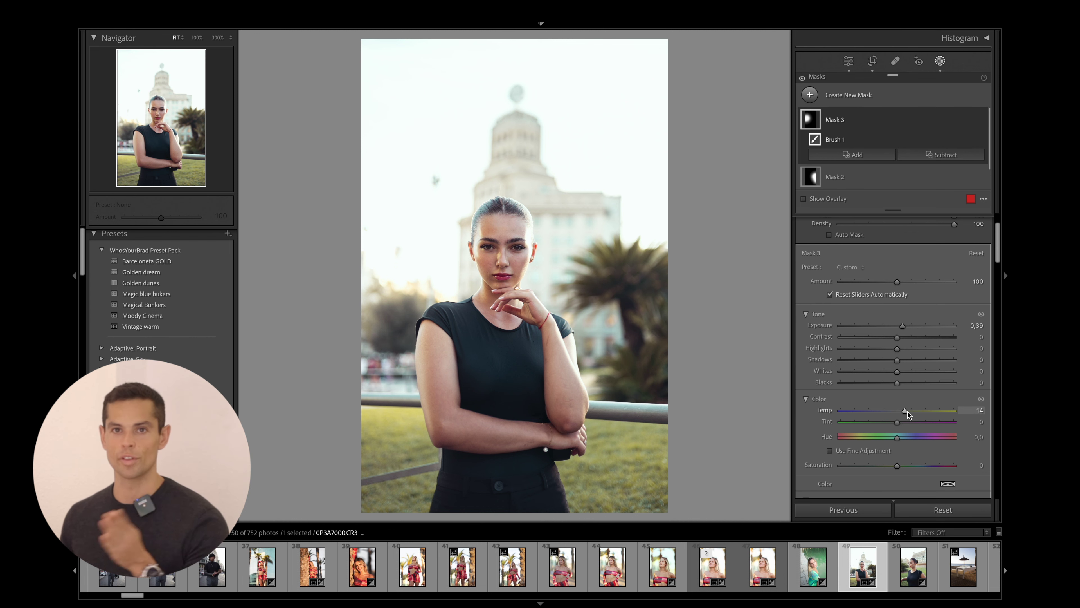
{"action": "mouse_move", "coordinate": [907, 411]}
{"action": "left_mouse_down"}
{"action": "mouse_move", "coordinate": [872, 415]}
{"action": "mouse_move", "coordinate": [904, 415]}
{"action": "left_mouse_up"}
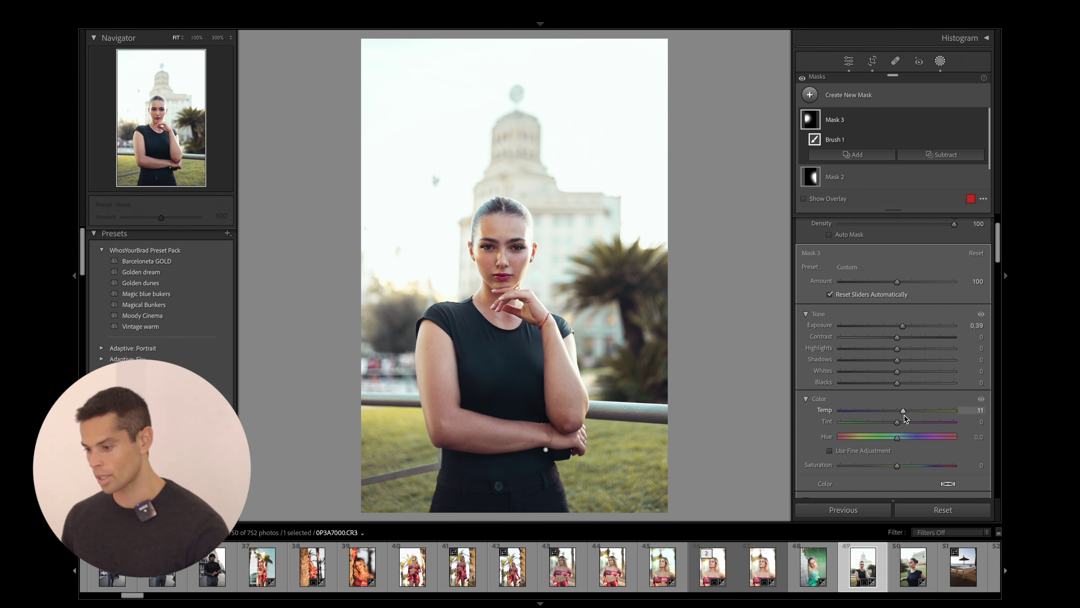
{"action": "scroll", "coordinate": [919, 392], "scroll_direction": "down", "scroll_amount": 3}
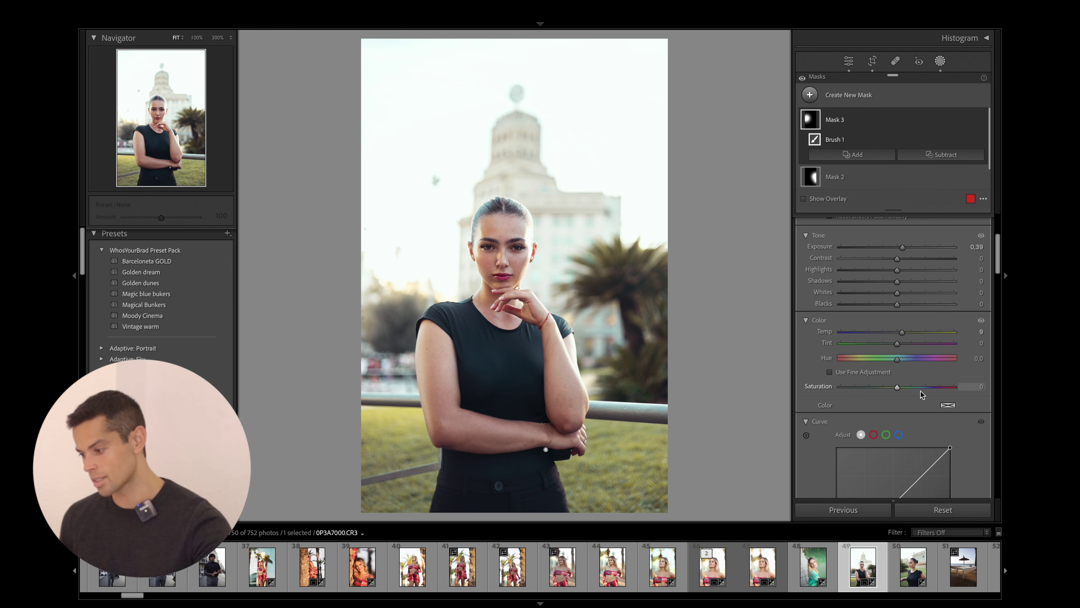
{"action": "scroll", "coordinate": [904, 388], "scroll_direction": "down", "scroll_amount": 7}
{"action": "left_click_drag", "start_coordinate": [900, 390], "coordinate": [896, 391]}
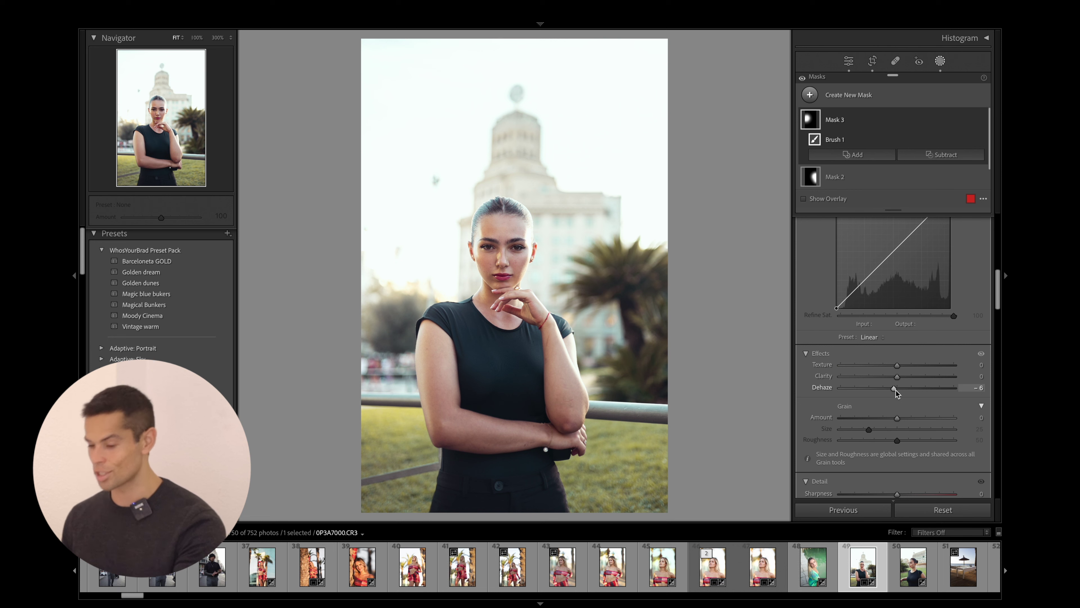
{"action": "key", "text": "shift+w"}
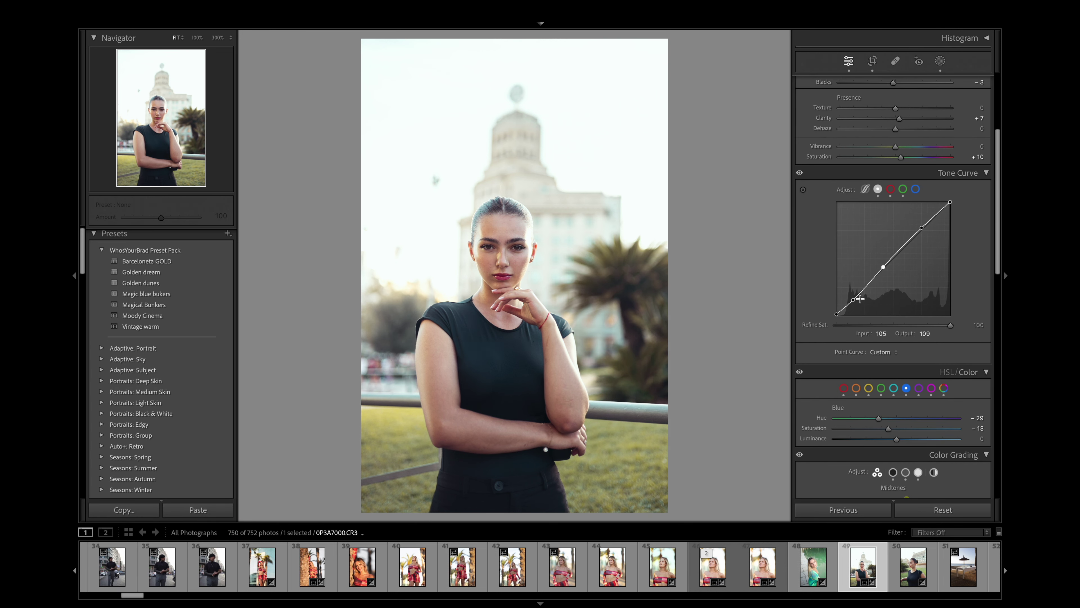
Step: Move the tone curve's lower point to input 41, output 39, and set the blacks to -18
{"action": "left_click_drag", "start_coordinate": [854, 302], "coordinate": [855, 299]}
{"action": "scroll", "coordinate": [898, 135], "scroll_direction": "up", "scroll_amount": 5}
{"action": "left_click_drag", "start_coordinate": [894, 214], "coordinate": [886, 215]}
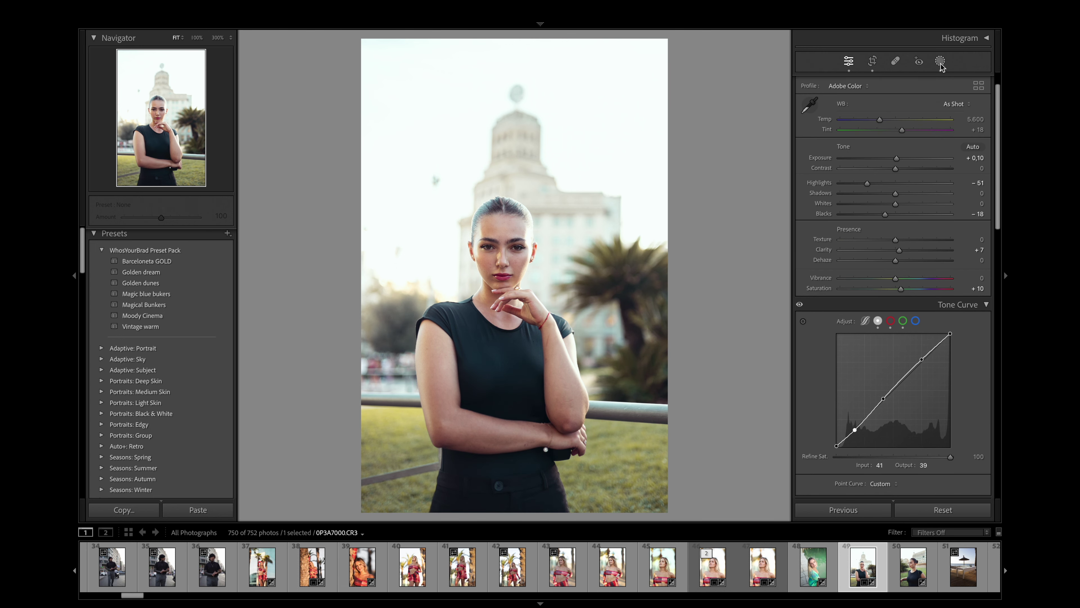
Step: Compare the whole portrait side by side before and after the edits
{"action": "key", "text": "y"}
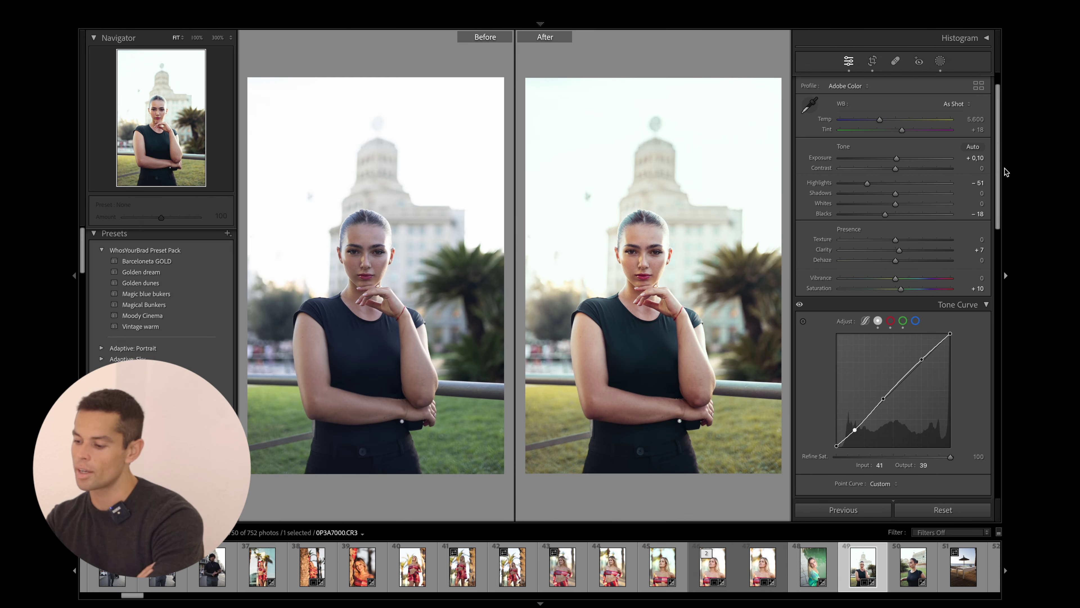
{"action": "key", "text": "y"}
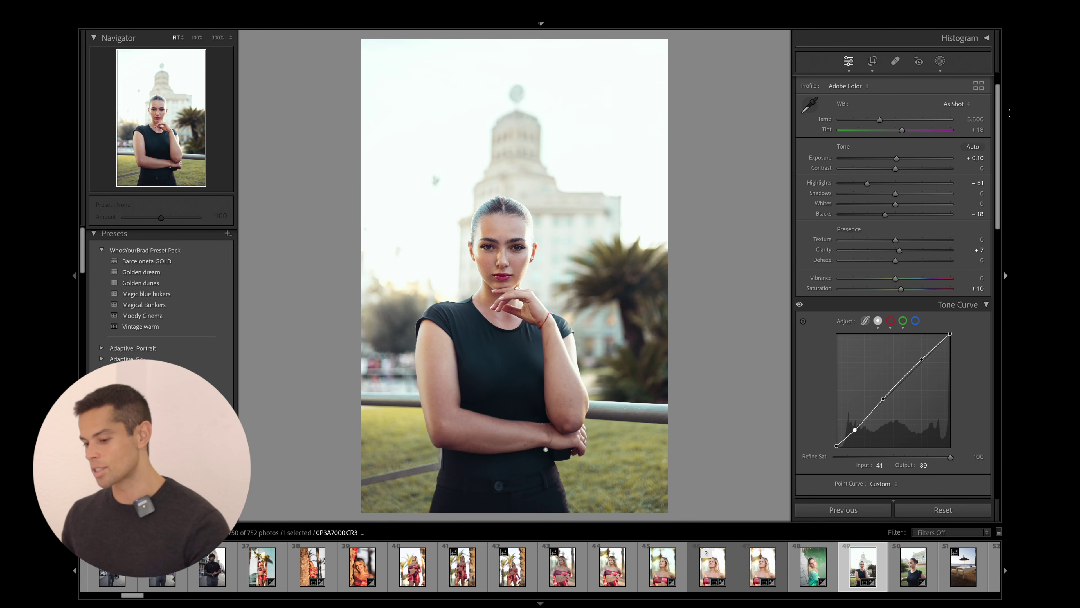
Step: Create a Select People mask for Person 1's facial skin, set its texture to -24 and close masking
{"action": "left_click", "coordinate": [940, 61]}
{"action": "left_click", "coordinate": [823, 94]}
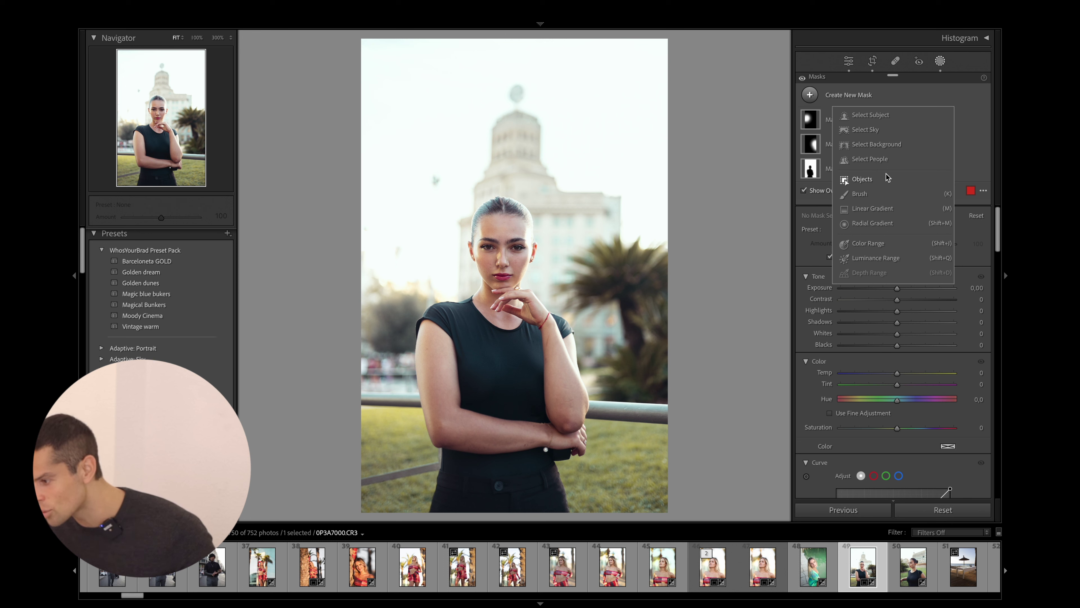
{"action": "left_click", "coordinate": [885, 159]}
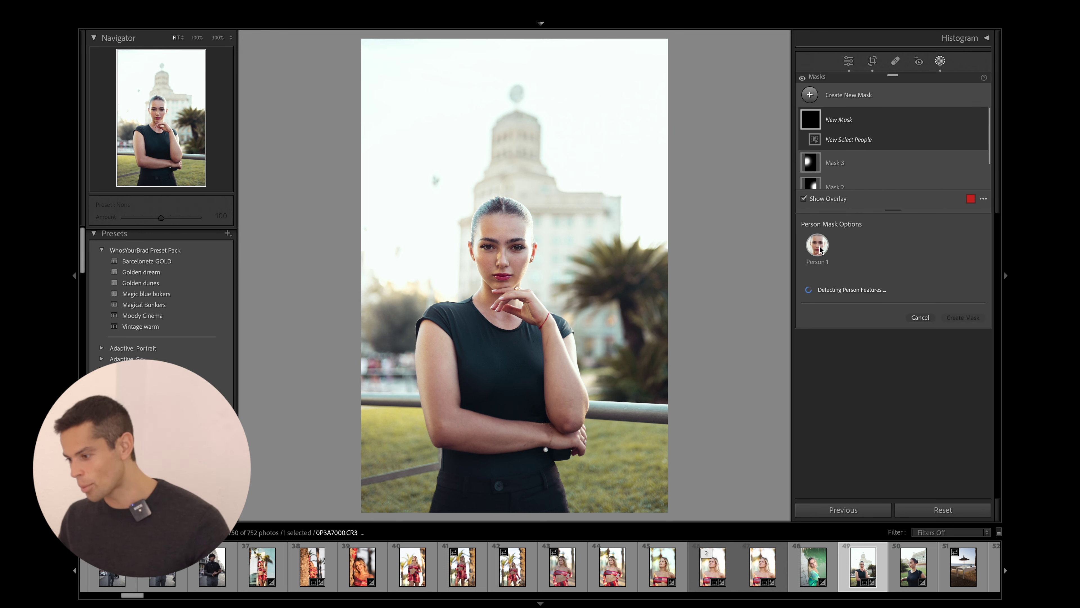
{"action": "left_click", "coordinate": [817, 246]}
{"action": "left_click", "coordinate": [840, 309]}
{"action": "left_click", "coordinate": [953, 442]}
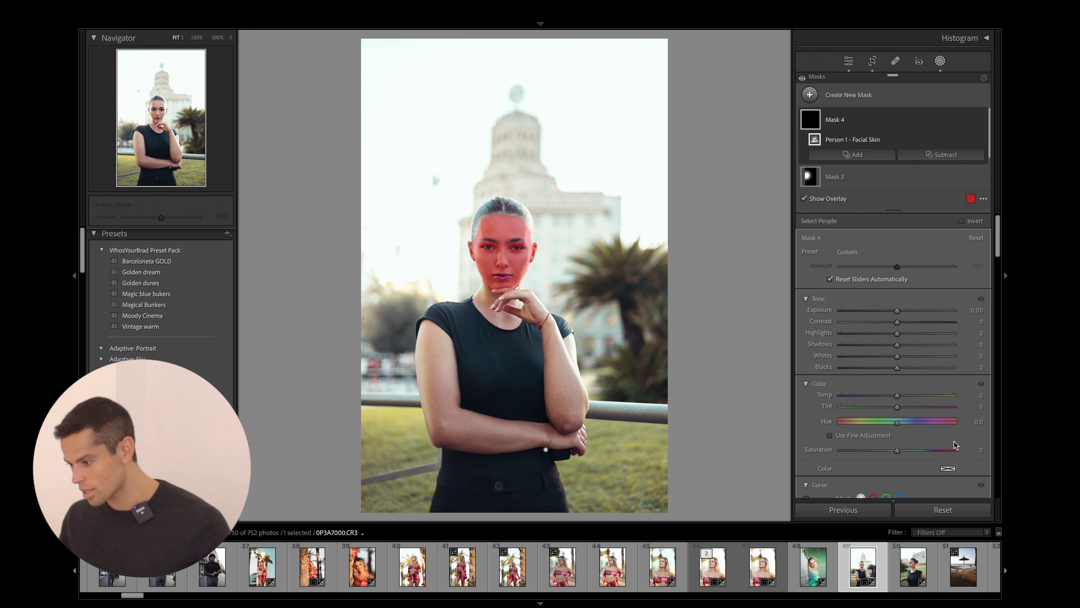
{"action": "scroll", "coordinate": [914, 405], "scroll_direction": "down", "scroll_amount": 10}
{"action": "left_click_drag", "start_coordinate": [897, 379], "coordinate": [886, 379]}
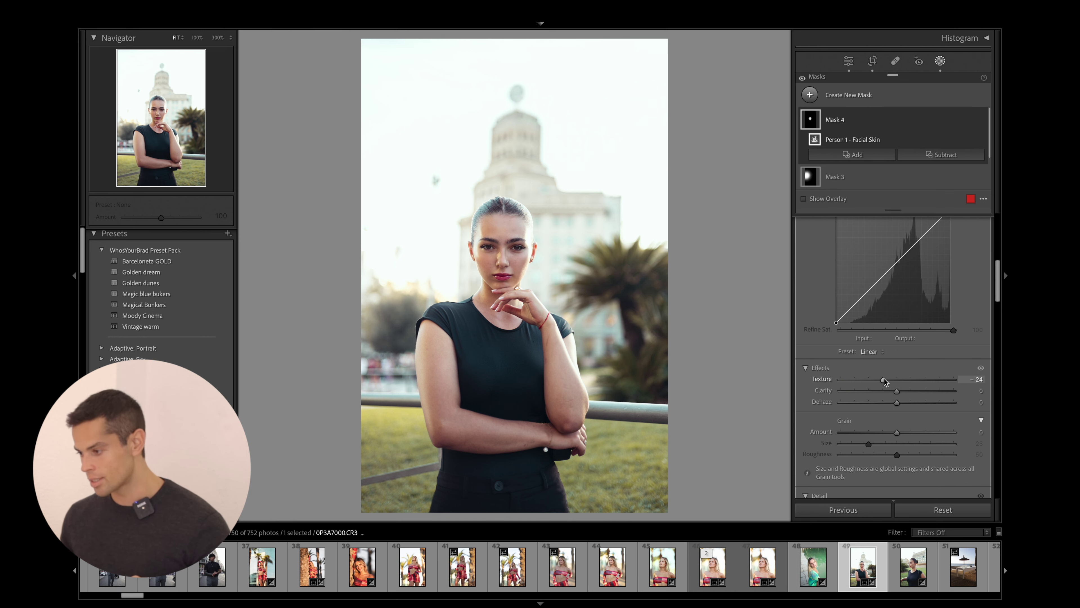
{"action": "left_click", "coordinate": [940, 61]}
Step: Create a new brush mask with size 10 and paint over the iris of the eye on the picture's right side
{"action": "left_click", "coordinate": [543, 242]}
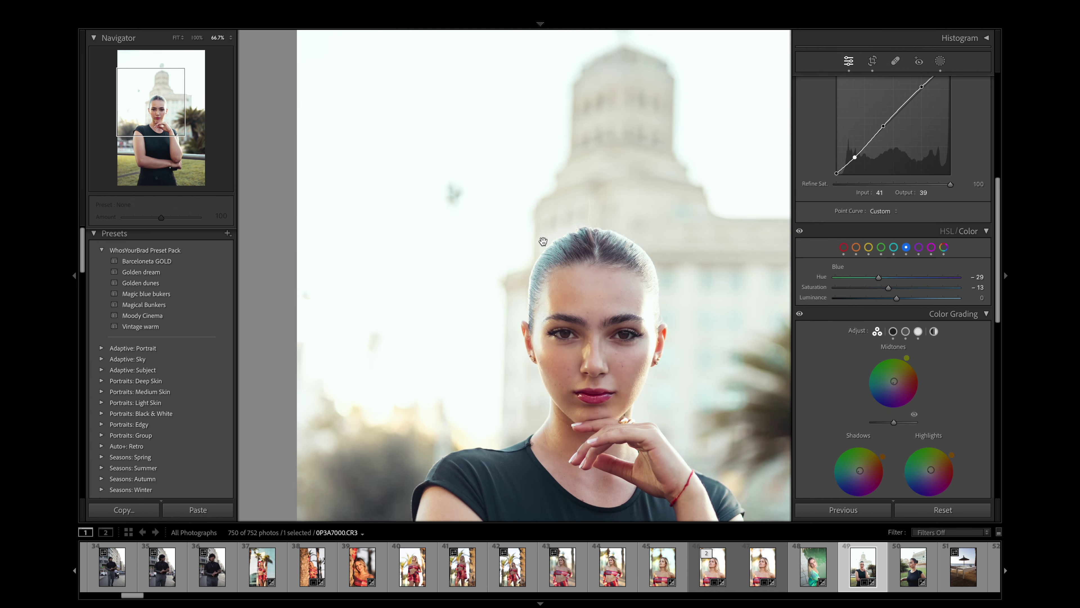
{"action": "key", "text": "super+equal"}
{"action": "key", "text": "super+equal"}
{"action": "key", "text": "super+equal"}
{"action": "left_click_drag", "start_coordinate": [644, 350], "coordinate": [421, 129]}
{"action": "left_click_drag", "start_coordinate": [594, 305], "coordinate": [383, 214]}
{"action": "key", "text": "super+equal"}
{"action": "key", "text": "super+equal"}
{"action": "left_click", "coordinate": [940, 61]}
{"action": "left_click", "coordinate": [814, 95]}
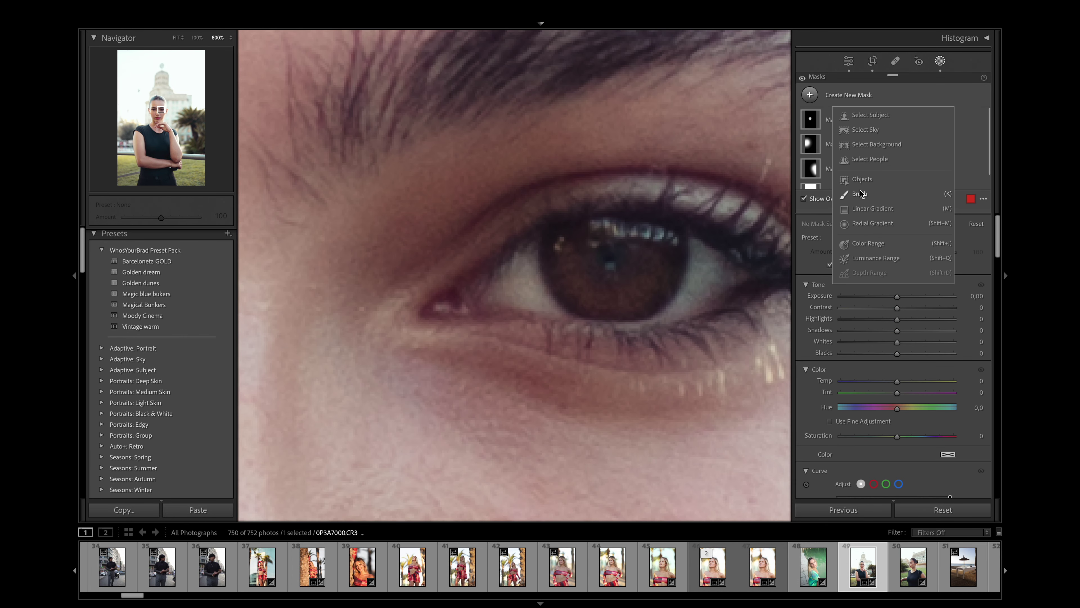
{"action": "left_click", "coordinate": [860, 194]}
{"action": "scroll", "coordinate": [575, 263], "scroll_direction": "up", "scroll_amount": 3}
{"action": "mouse_move", "coordinate": [574, 263]}
{"action": "left_mouse_down"}
{"action": "mouse_move", "coordinate": [622, 255]}
{"action": "mouse_move", "coordinate": [634, 272]}
{"action": "left_mouse_up"}
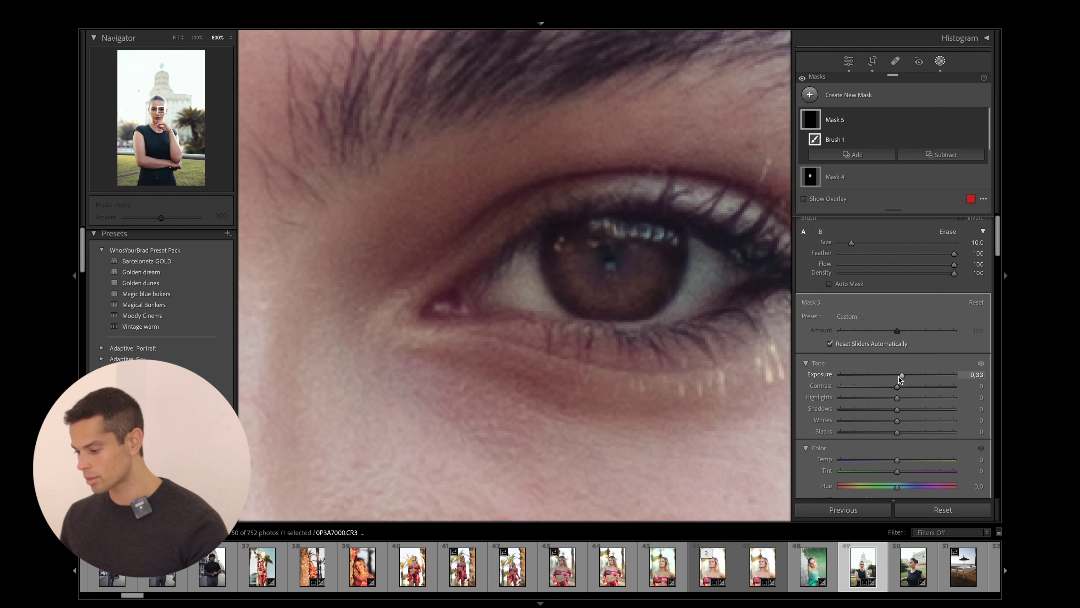
Step: Set the iris mask's exposure to 0.33 and saturation to 20, and close masking
{"action": "scroll", "coordinate": [900, 274], "scroll_direction": "down", "scroll_amount": 5}
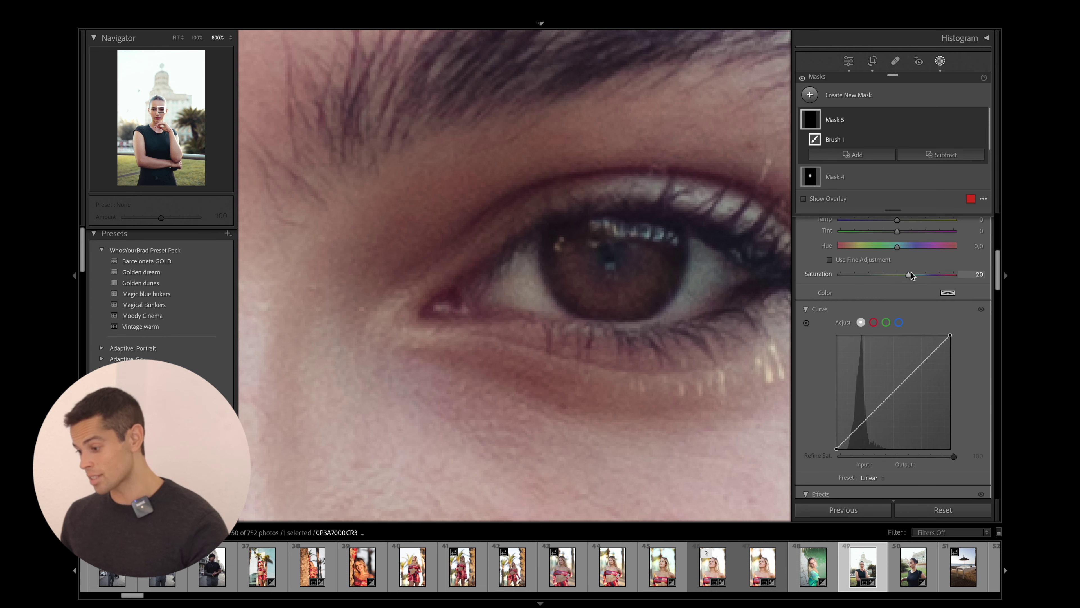
{"action": "scroll", "coordinate": [910, 388], "scroll_direction": "down", "scroll_amount": 4}
{"action": "scroll", "coordinate": [925, 390], "scroll_direction": "down", "scroll_amount": 10}
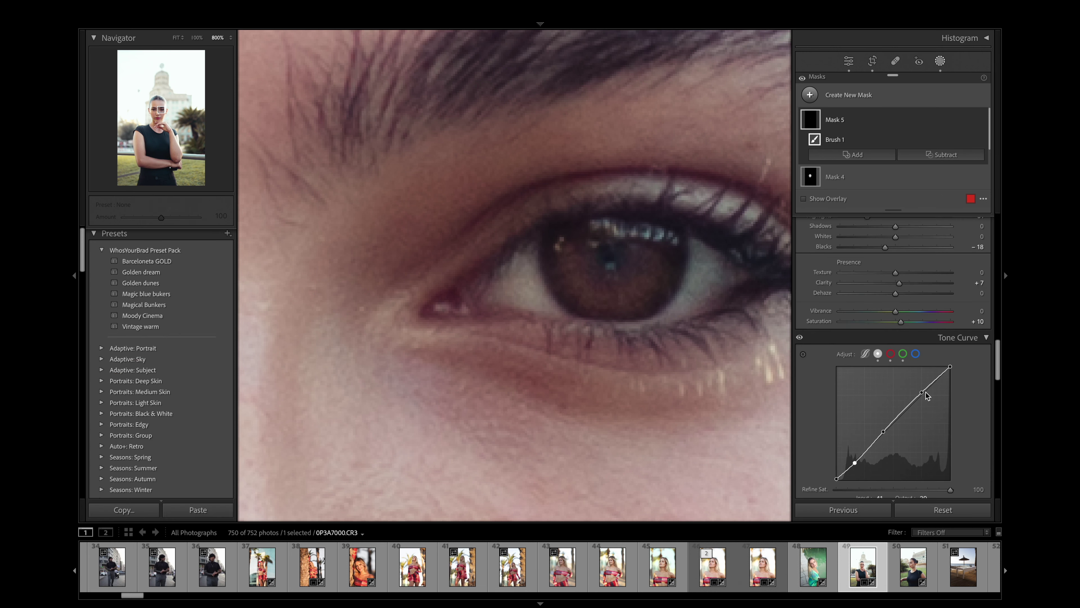
{"action": "scroll", "coordinate": [930, 424], "scroll_direction": "up", "scroll_amount": 8}
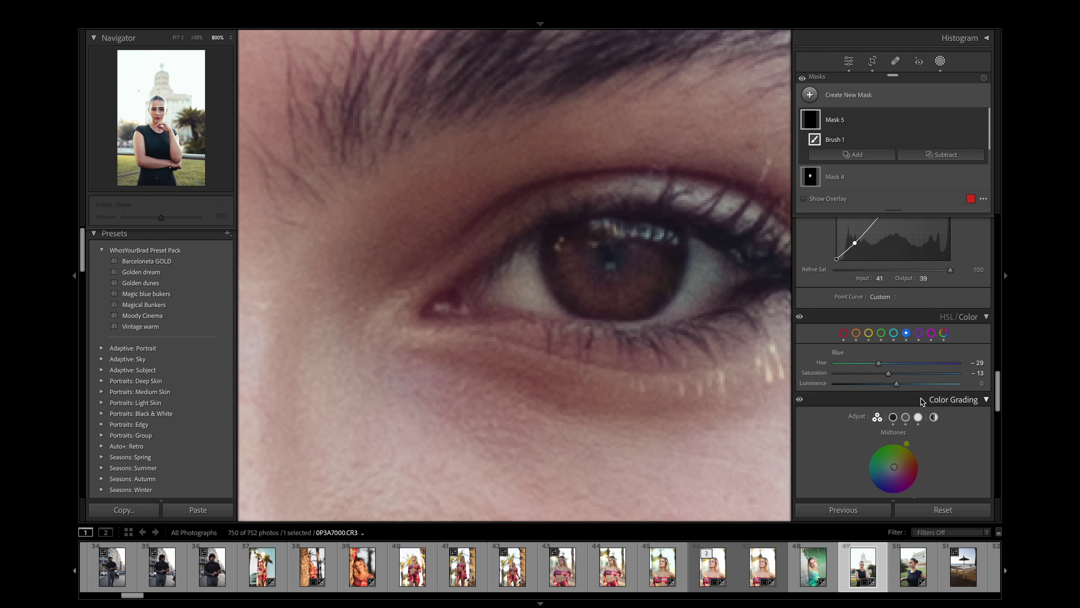
{"action": "scroll", "coordinate": [921, 287], "scroll_direction": "up", "scroll_amount": 6}
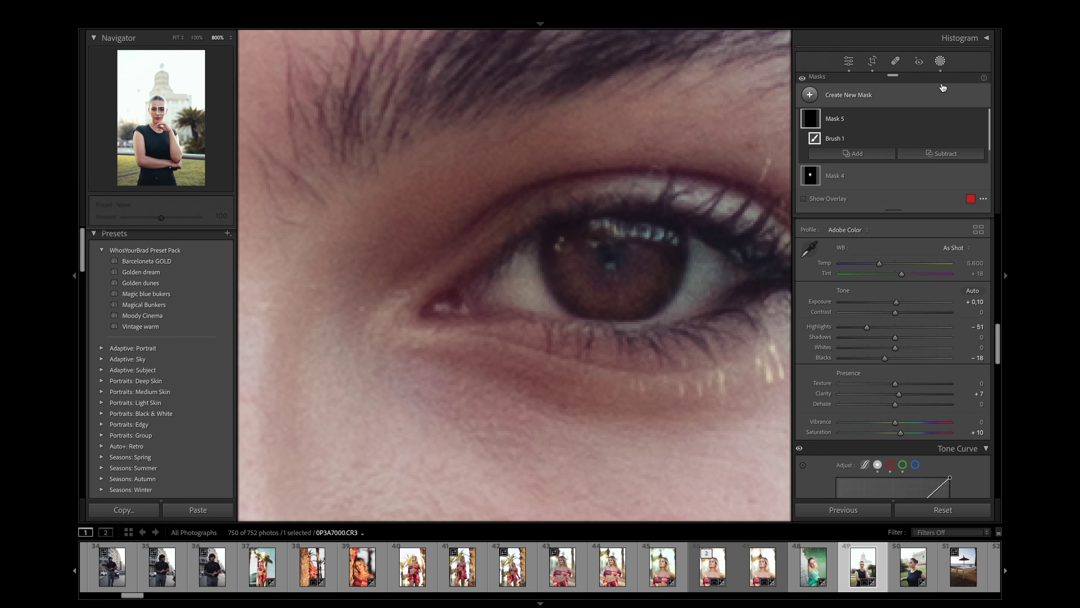
{"action": "left_click", "coordinate": [941, 62]}
Step: Brush a new mask over the iris on the picture's left side, with exposure 0.30, temperature 7 and saturation 12
{"action": "left_click_drag", "start_coordinate": [504, 391], "coordinate": [803, 397]}
{"action": "left_click_drag", "start_coordinate": [426, 347], "coordinate": [747, 339]}
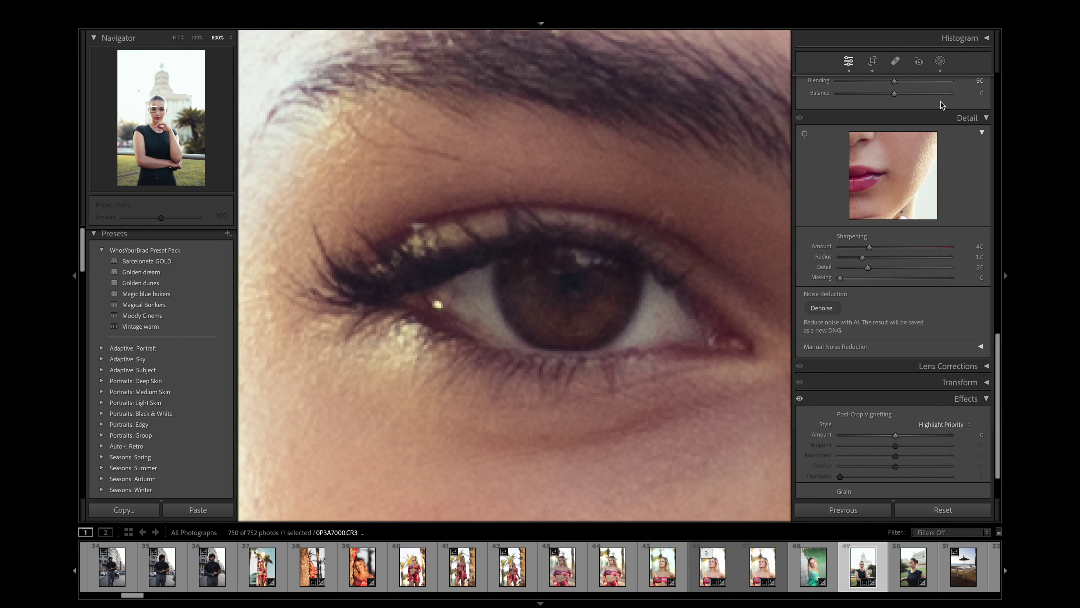
{"action": "key", "text": "shift+w"}
{"action": "left_click_drag", "start_coordinate": [897, 379], "coordinate": [901, 390]}
{"action": "scroll", "coordinate": [893, 440], "scroll_direction": "down", "scroll_amount": 3}
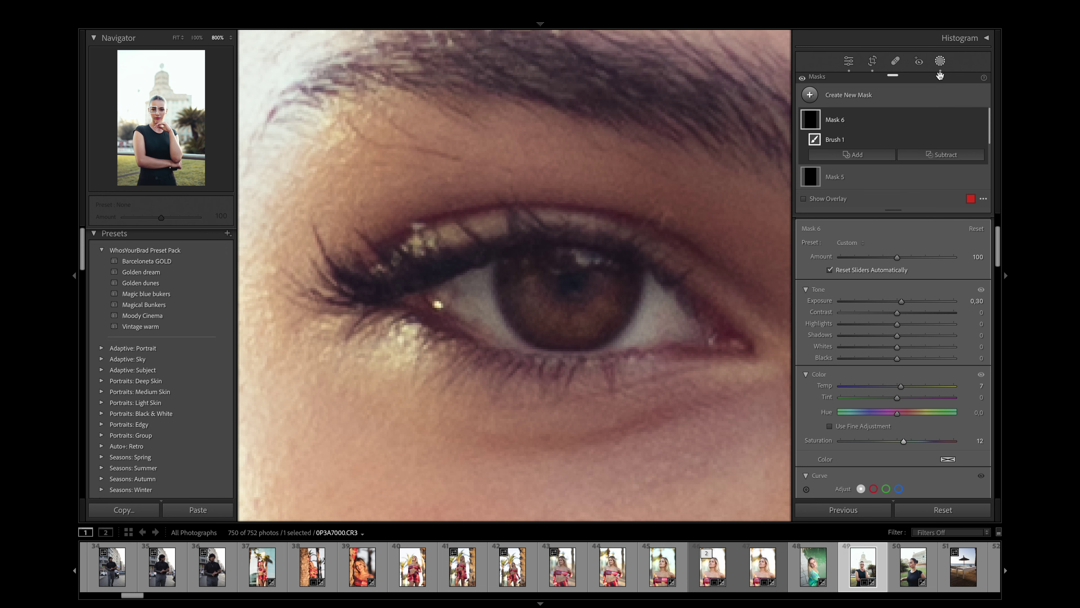
{"action": "left_click", "coordinate": [940, 64]}
Step: Brush another mask with size 7 over the iris of the eye on the picture's right side and raise its exposure slightly
{"action": "key", "text": "super+minus"}
{"action": "key", "text": "super+minus"}
{"action": "key", "text": "super+minus"}
{"action": "left_click_drag", "start_coordinate": [548, 324], "coordinate": [441, 308]}
{"action": "key", "text": "super+equal"}
{"action": "left_click_drag", "start_coordinate": [546, 292], "coordinate": [490, 307]}
{"action": "key", "text": "super+equal"}
{"action": "key", "text": "super+equal"}
{"action": "left_click_drag", "start_coordinate": [638, 294], "coordinate": [518, 296]}
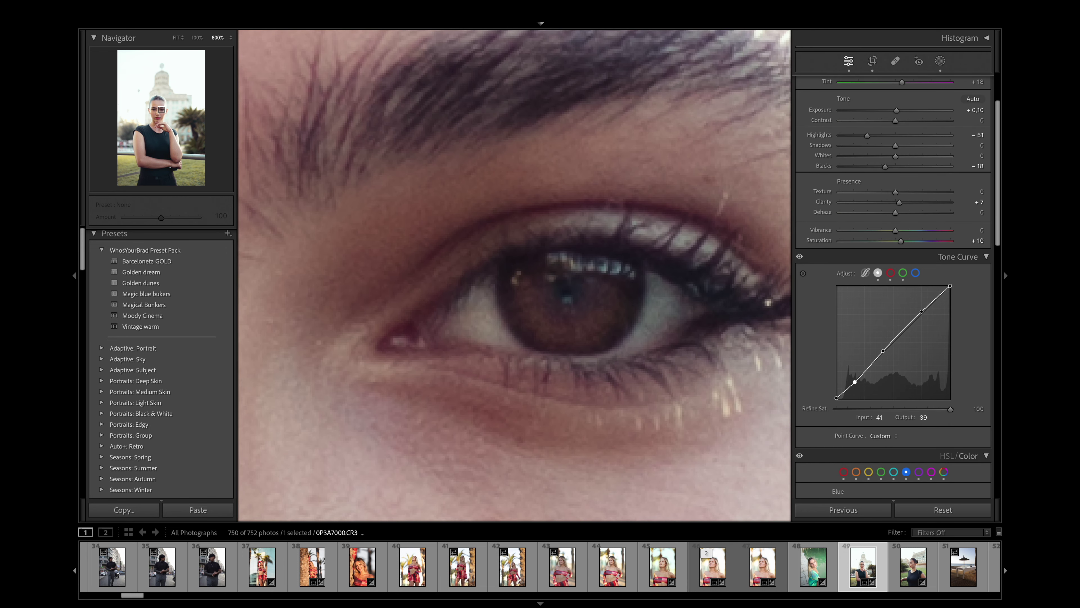
{"action": "left_click", "coordinate": [940, 61]}
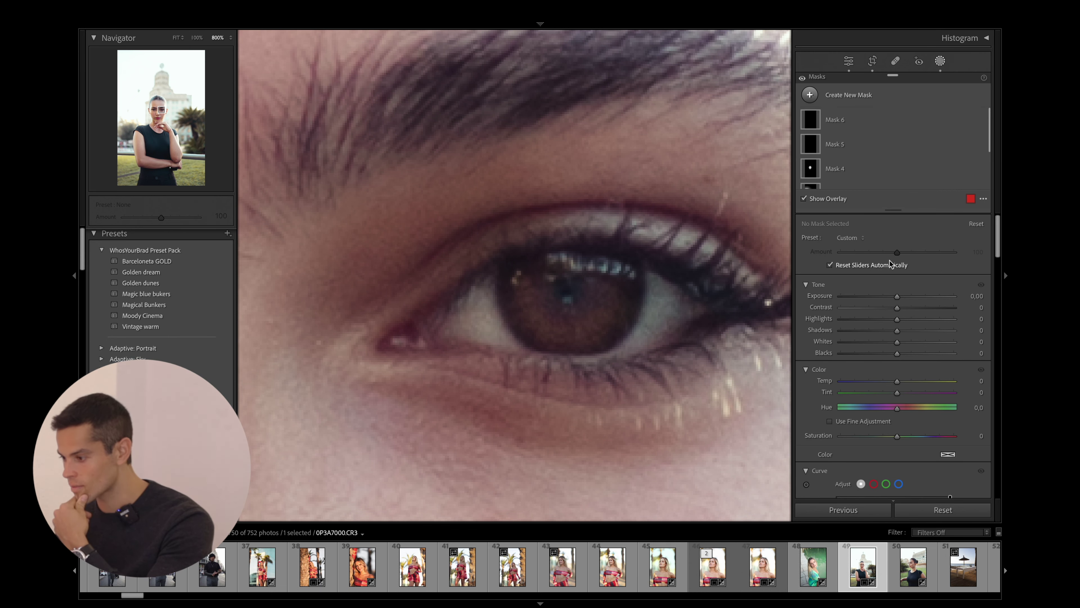
{"action": "left_click", "coordinate": [863, 94]}
{"action": "left_click", "coordinate": [868, 183]}
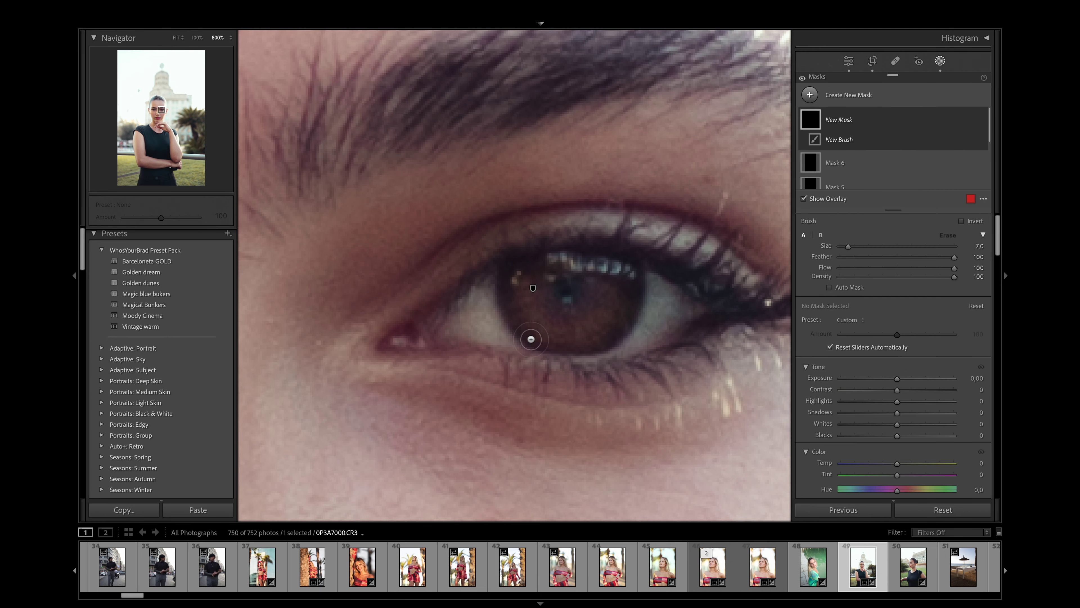
{"action": "left_click_drag", "start_coordinate": [581, 315], "coordinate": [651, 313]}
{"action": "left_click_drag", "start_coordinate": [897, 379], "coordinate": [901, 379]}
{"action": "key", "text": "o"}
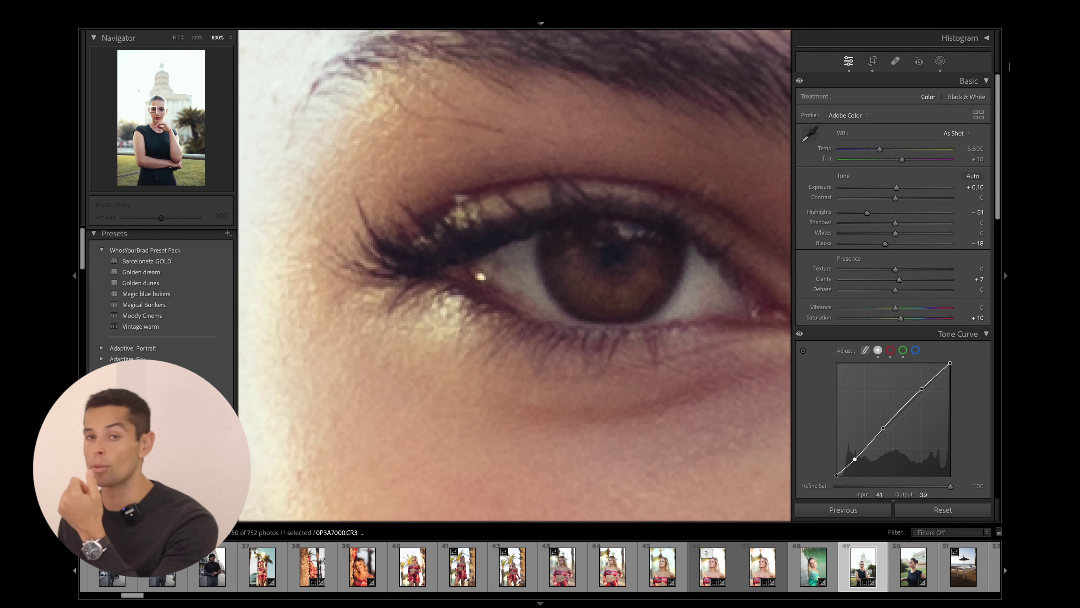
Step: Brush another mask over the left-side eye's iris, set its exposure to 0.16, raise its saturation and close masking
{"action": "left_click", "coordinate": [919, 61]}
{"action": "left_click", "coordinate": [940, 61]}
{"action": "left_click", "coordinate": [833, 100]}
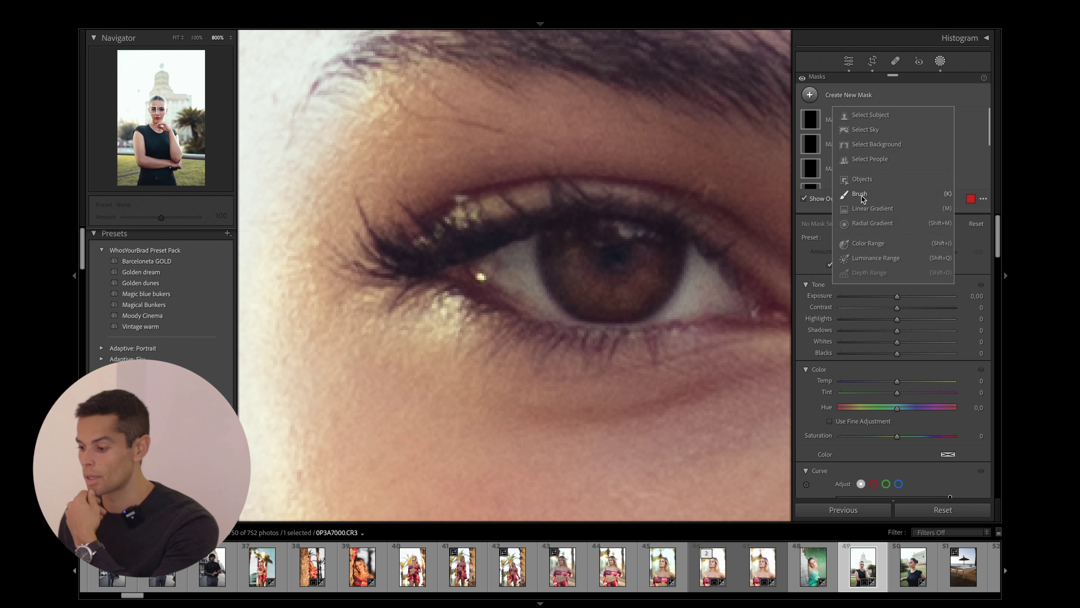
{"action": "left_click", "coordinate": [862, 196]}
{"action": "mouse_move", "coordinate": [595, 275]}
{"action": "left_mouse_down"}
{"action": "mouse_move", "coordinate": [571, 262]}
{"action": "mouse_move", "coordinate": [592, 277]}
{"action": "mouse_move", "coordinate": [634, 261]}
{"action": "mouse_move", "coordinate": [642, 277]}
{"action": "left_mouse_up"}
{"action": "left_click_drag", "start_coordinate": [898, 379], "coordinate": [900, 380]}
{"action": "scroll", "coordinate": [899, 448], "scroll_direction": "down", "scroll_amount": 3}
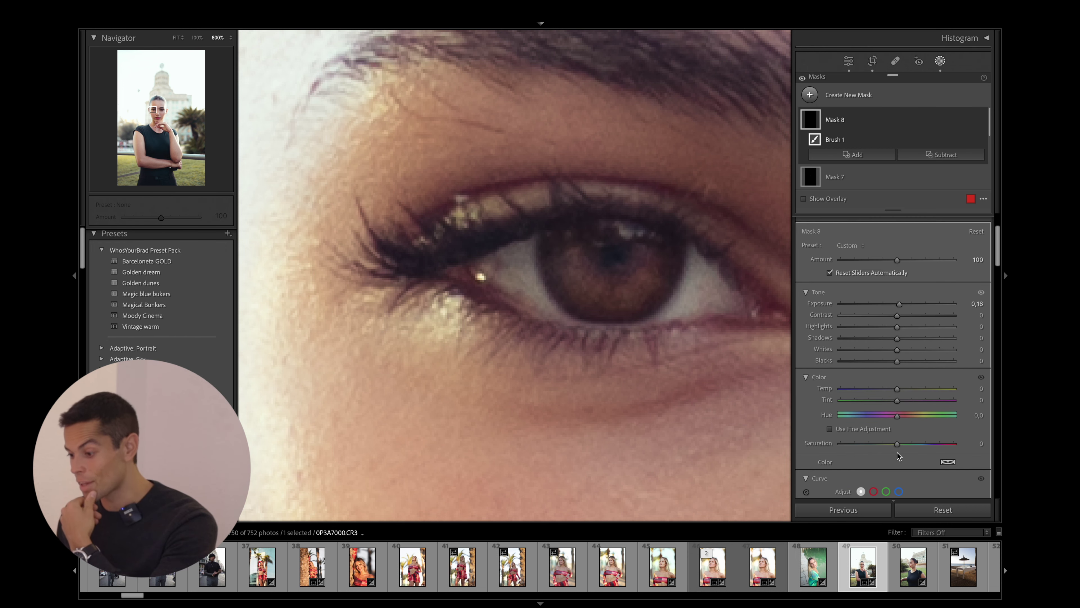
{"action": "left_click_drag", "start_coordinate": [897, 444], "coordinate": [909, 445]}
{"action": "left_click", "coordinate": [940, 61]}
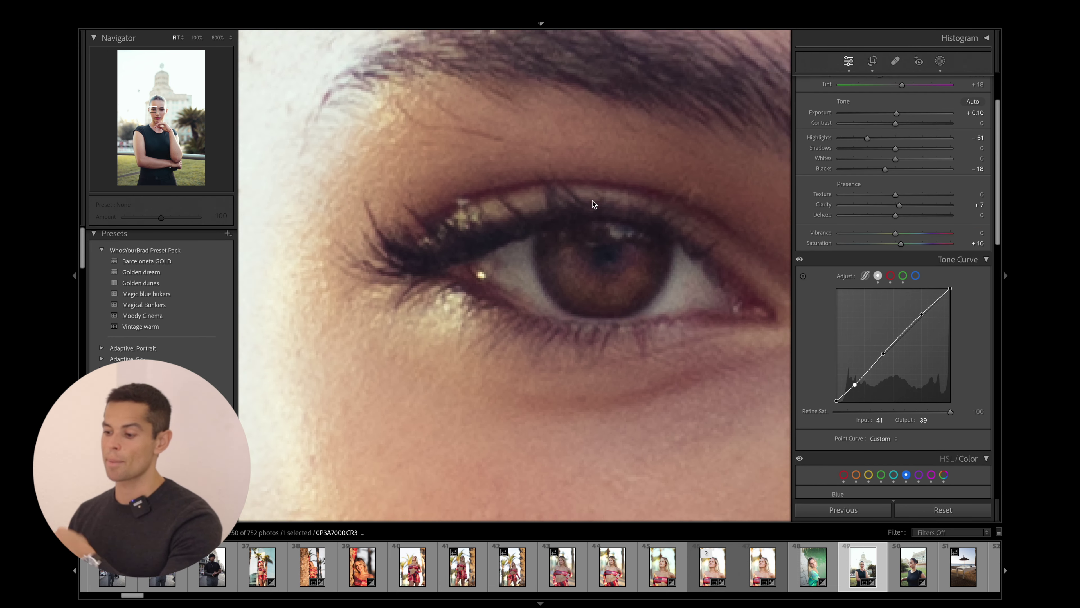
Step: Create a further brush mask with size 12 and paint over the lower iris of the eye on the picture's right side
{"action": "left_click", "coordinate": [551, 148]}
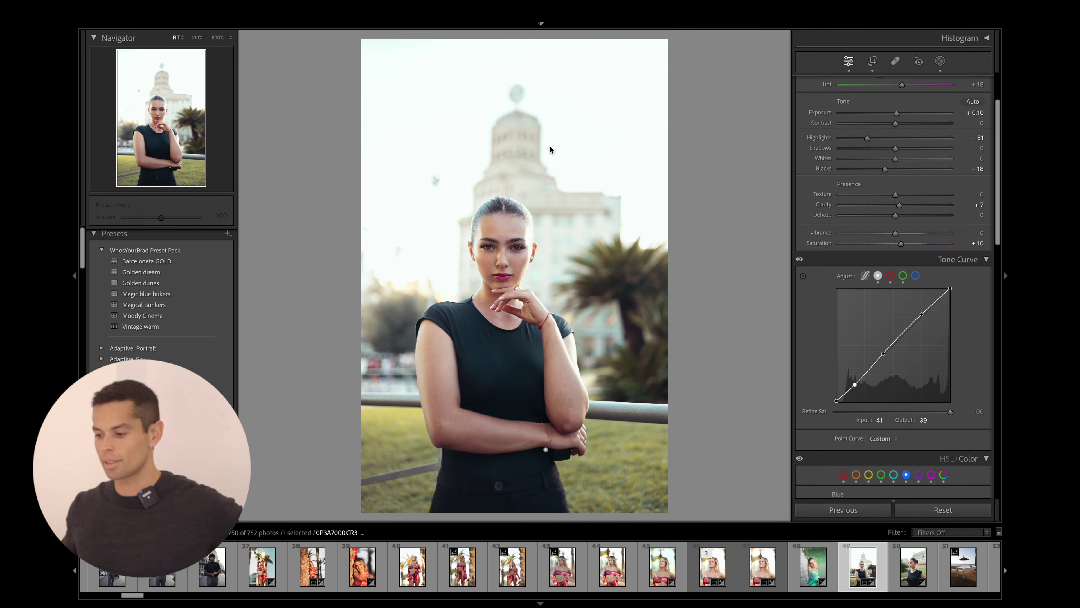
{"action": "key", "text": "super+equal"}
{"action": "key", "text": "super+equal"}
{"action": "key", "text": "super+equal"}
{"action": "key", "text": "super+equal"}
{"action": "key", "text": "super+equal"}
{"action": "left_click_drag", "start_coordinate": [611, 185], "coordinate": [379, 322]}
{"action": "left_click", "coordinate": [940, 61]}
{"action": "left_click", "coordinate": [810, 95]}
{"action": "left_click", "coordinate": [851, 195]}
{"action": "left_click_drag", "start_coordinate": [548, 236], "coordinate": [572, 273]}
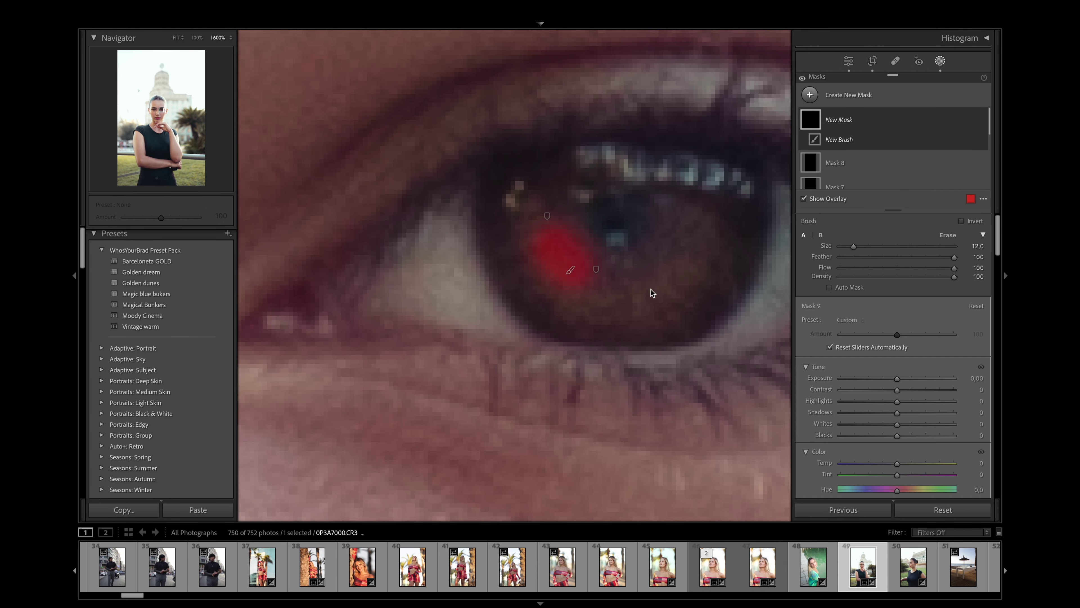
Step: Set the lower iris mask's exposure to 0.10 and temperature to 12, and close masking
{"action": "left_click_drag", "start_coordinate": [900, 381], "coordinate": [903, 381]}
{"action": "left_click", "coordinate": [904, 464]}
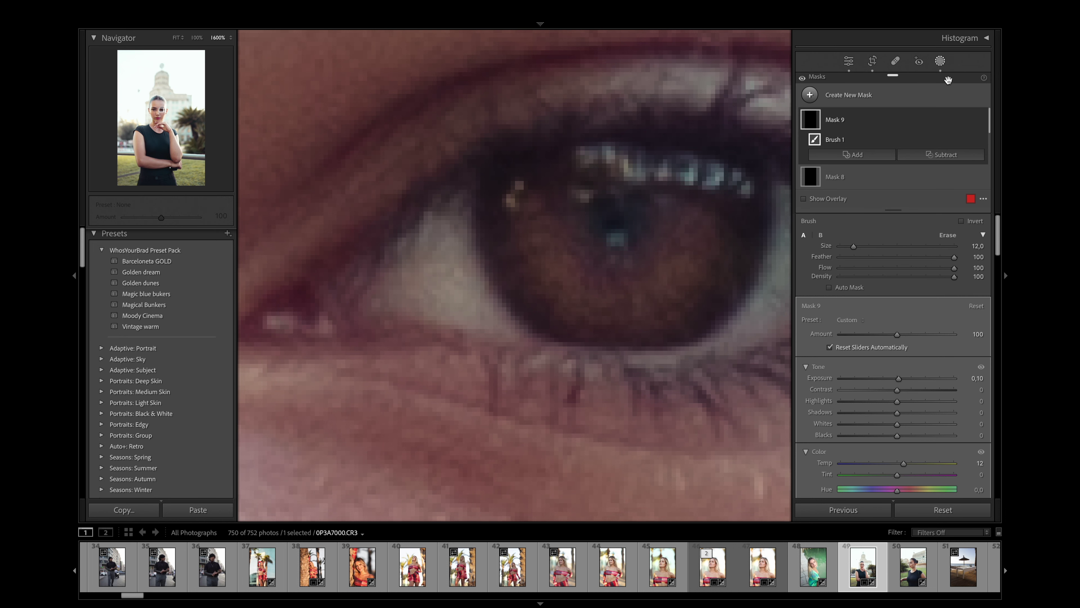
{"action": "left_click", "coordinate": [940, 61]}
{"action": "left_click", "coordinate": [477, 343]}
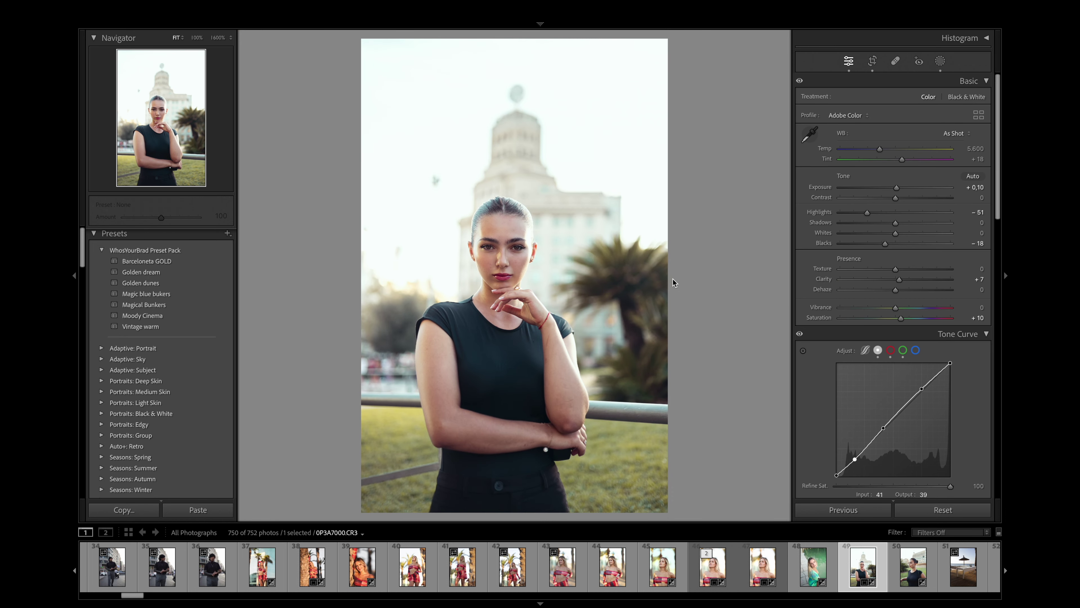
Step: Lower the whole photo's highlights to -69
{"action": "key", "text": "shift+e"}
{"action": "scroll", "coordinate": [857, 453], "scroll_direction": "down", "scroll_amount": 5}
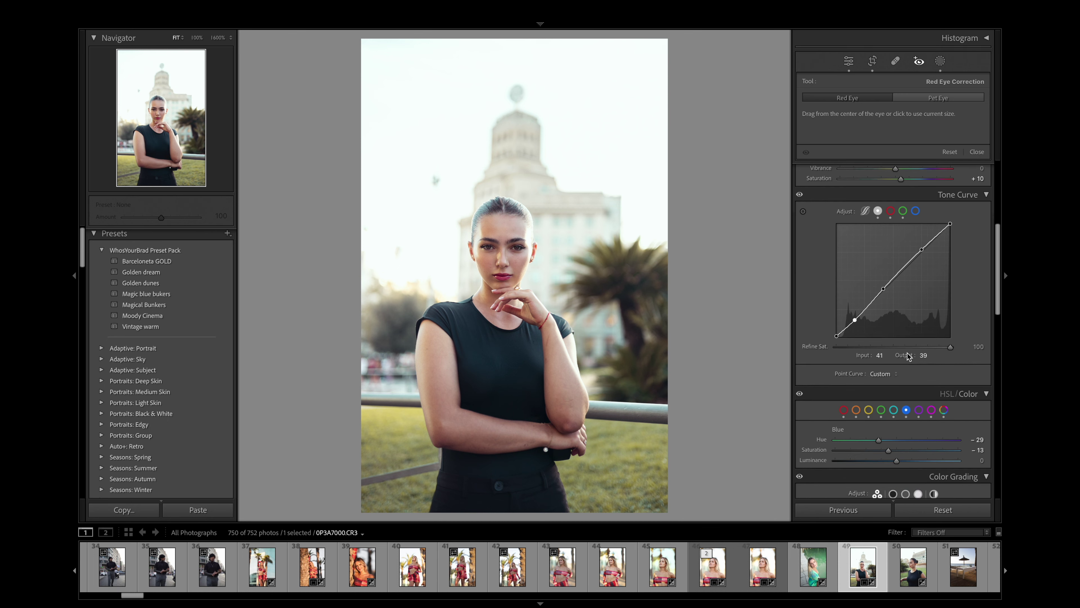
{"action": "scroll", "coordinate": [908, 363], "scroll_direction": "up", "scroll_amount": 5}
{"action": "left_click_drag", "start_coordinate": [867, 301], "coordinate": [853, 302]}
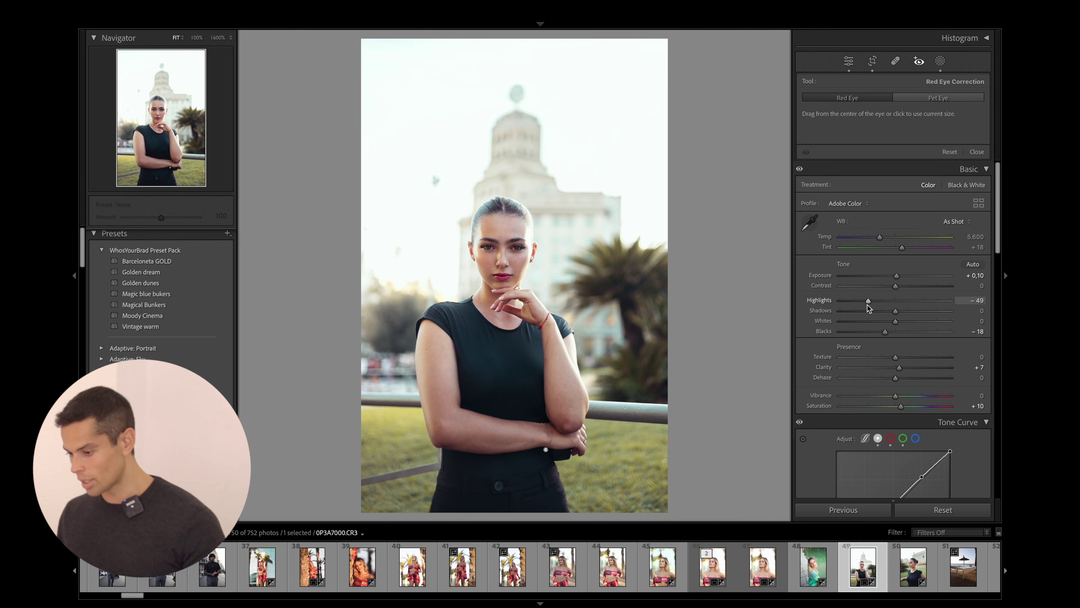
{"action": "scroll", "coordinate": [893, 362], "scroll_direction": "down", "scroll_amount": 8}
{"action": "scroll", "coordinate": [902, 381], "scroll_direction": "down", "scroll_amount": 10}
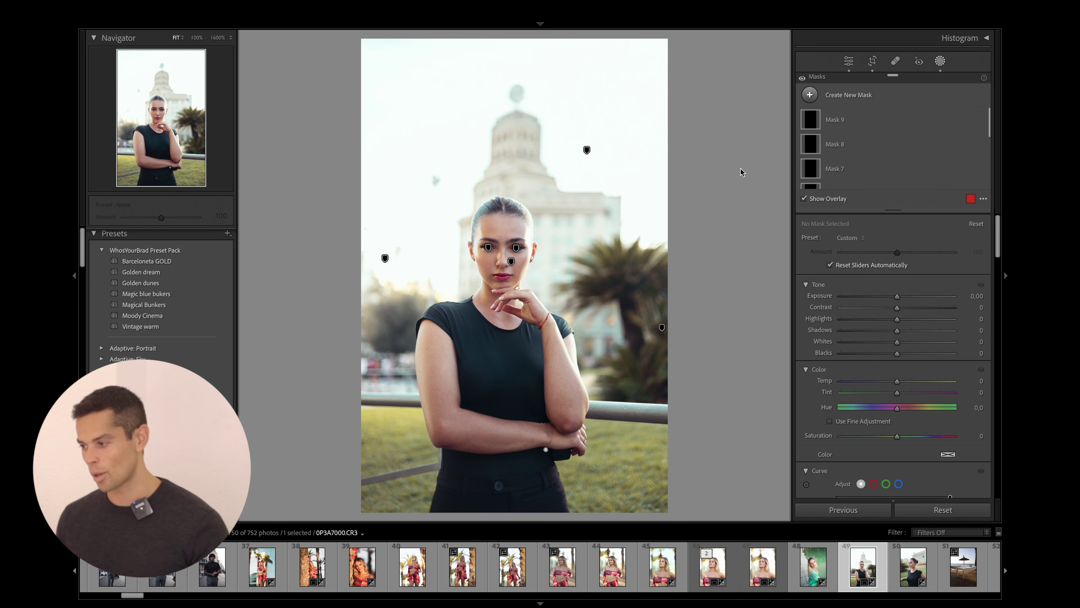
{"action": "left_click", "coordinate": [940, 62]}
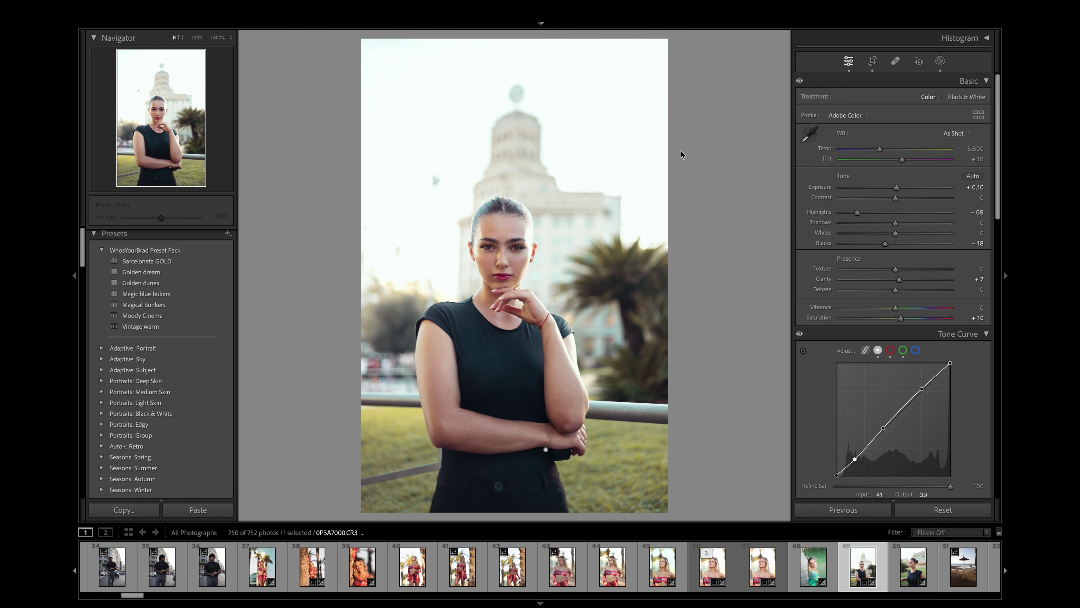
Step: Compare the finished portrait with the original and examine its details up close
{"action": "key", "text": "y"}
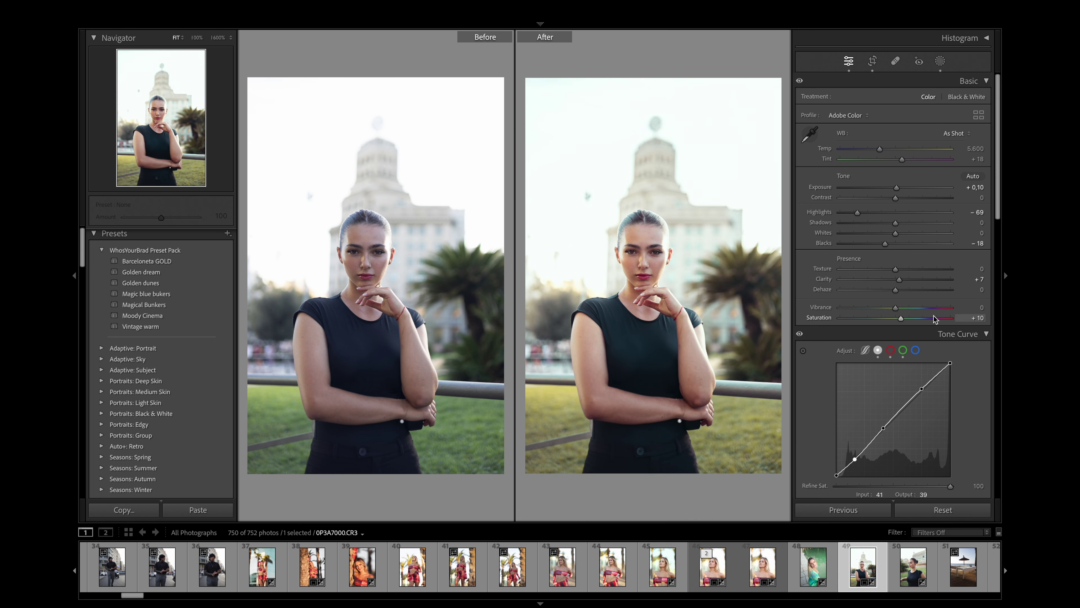
{"action": "key", "text": "y"}
{"action": "left_click", "coordinate": [519, 275]}
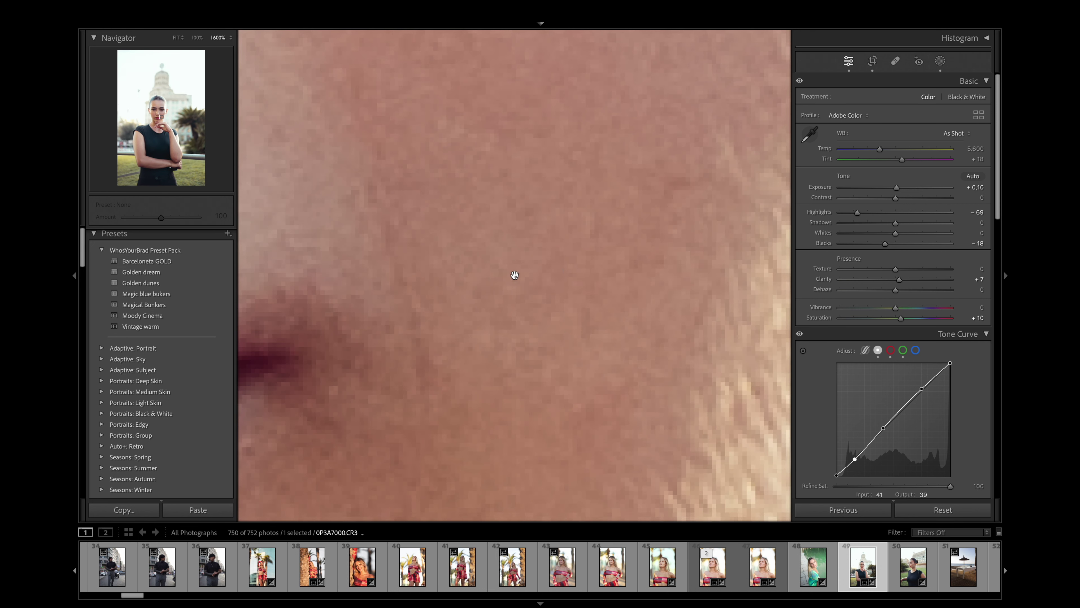
{"action": "left_click", "coordinate": [634, 431]}
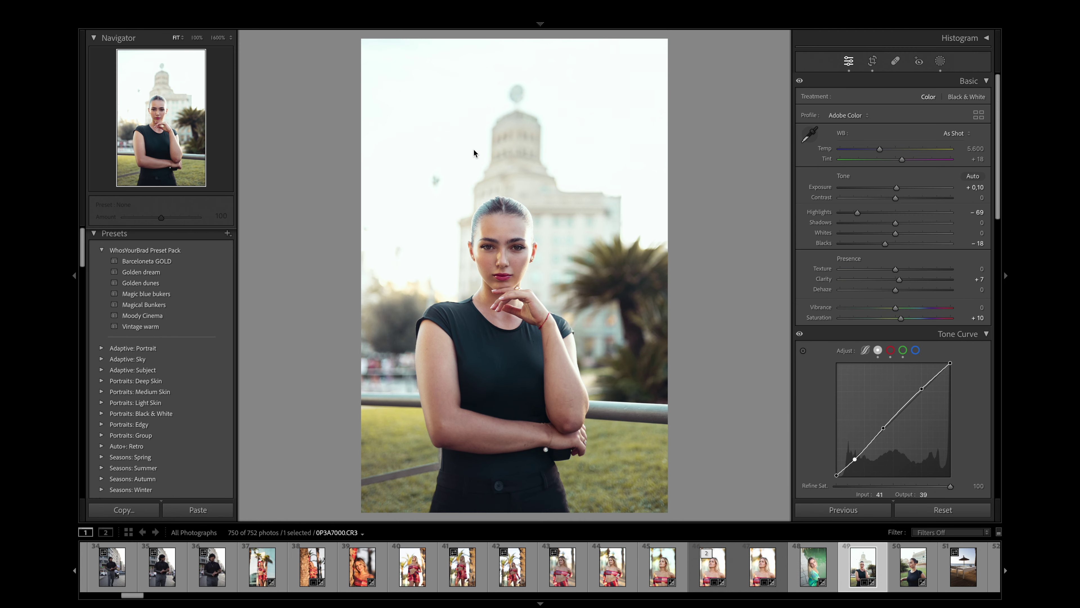
{"action": "left_click", "coordinate": [474, 149]}
{"action": "left_click", "coordinate": [574, 258]}
{"action": "key", "text": "super+equal"}
{"action": "left_click_drag", "start_coordinate": [588, 315], "coordinate": [553, 248]}
{"action": "left_click_drag", "start_coordinate": [575, 293], "coordinate": [565, 252]}
{"action": "key", "text": "super+equal"}
{"action": "left_click_drag", "start_coordinate": [601, 308], "coordinate": [562, 274]}
{"action": "key", "text": "super+equal"}
{"action": "key", "text": "super+equal"}
{"action": "left_click", "coordinate": [535, 323]}
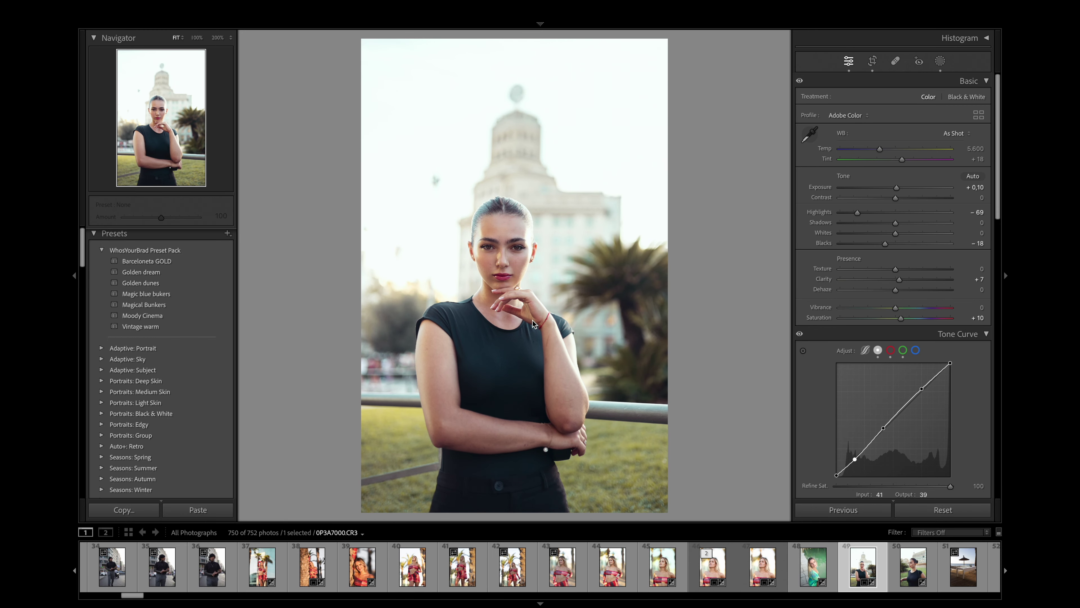